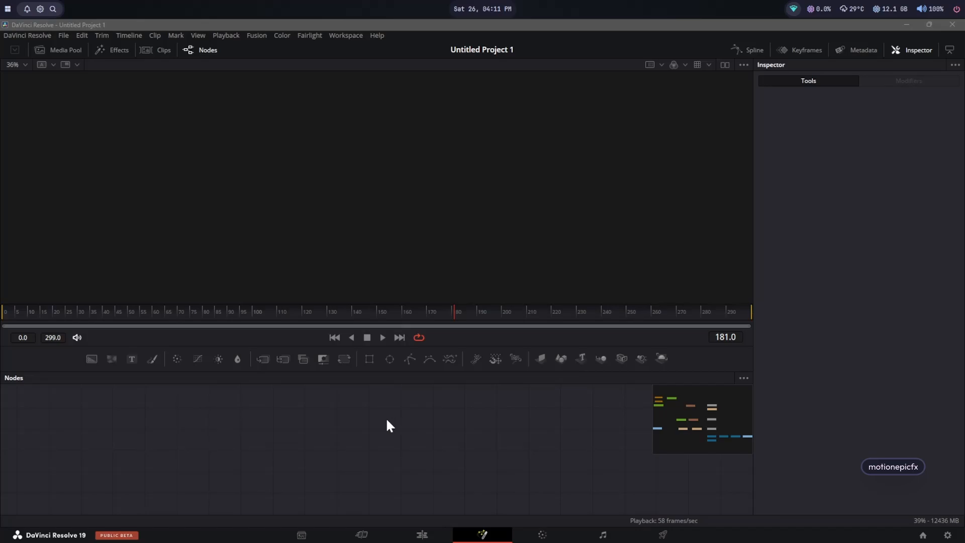
# Step: Add a Background node and set its colour to pure red with Red at 1.0
pyautogui.moveTo(91, 359); pyautogui.dragTo(361, 235)
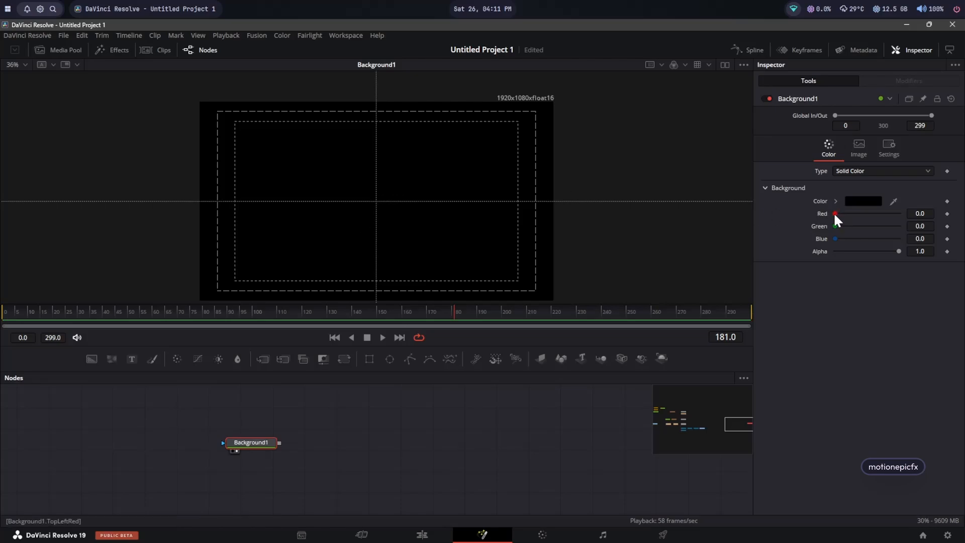
pyautogui.moveTo(833, 212); pyautogui.dragTo(908, 209)
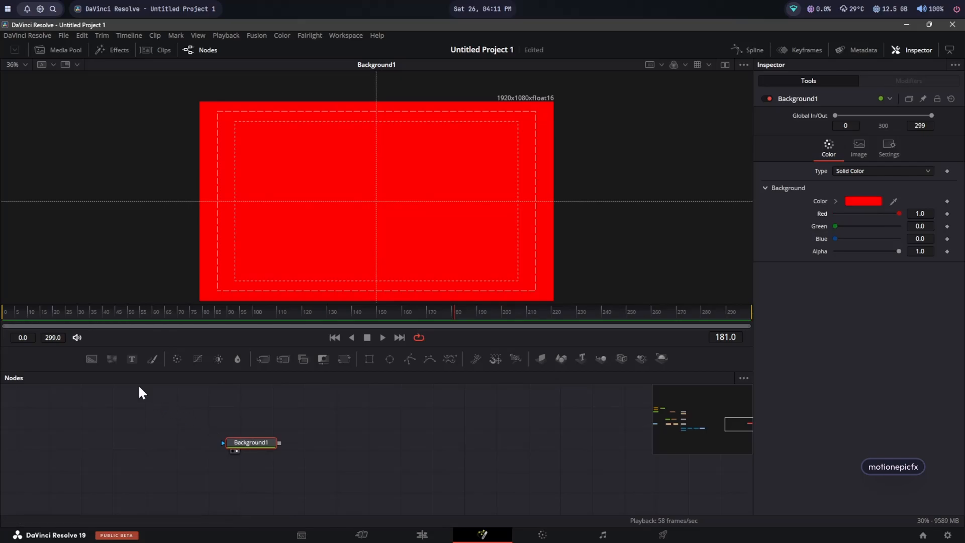
# Step: Add a Rectangle mask to the background and shrink it to a thin horizontal bar
pyautogui.click(369, 359)
pyautogui.moveTo(383, 152); pyautogui.dragTo(382, 190)
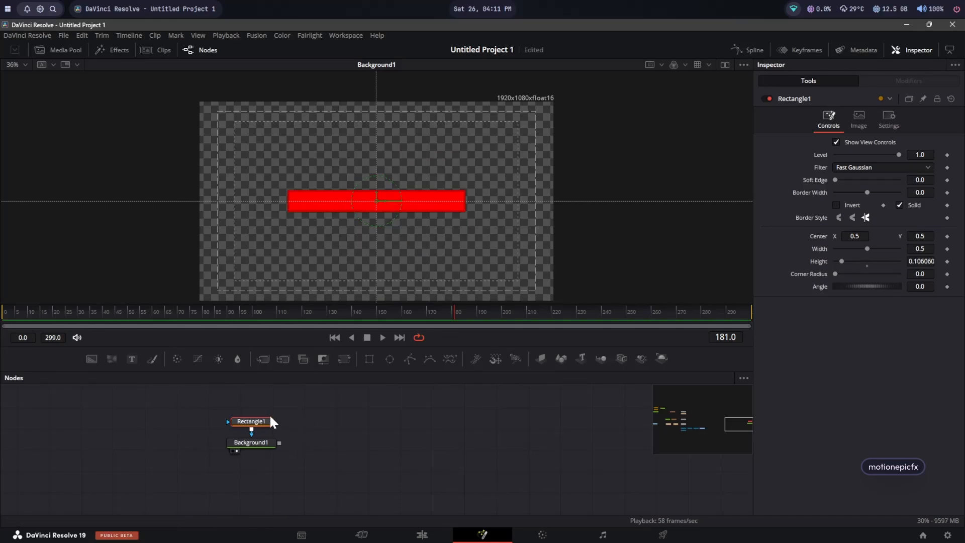
pyautogui.moveTo(254, 420); pyautogui.dragTo(255, 403)
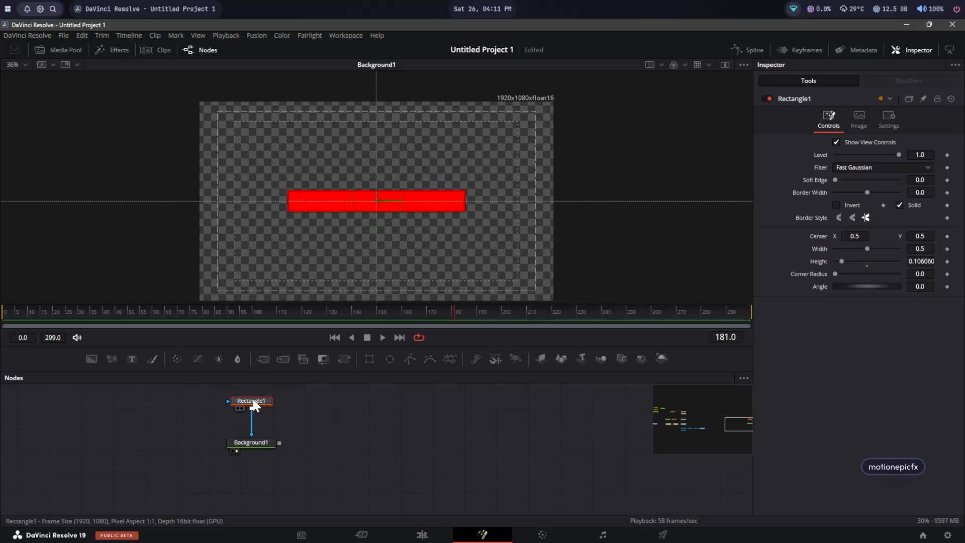
# Step: Paste a duplicate rectangle mask below the first, enable Invert and set its Paint Mode to Subtract
pyautogui.hotkey('ctrl', 'v')
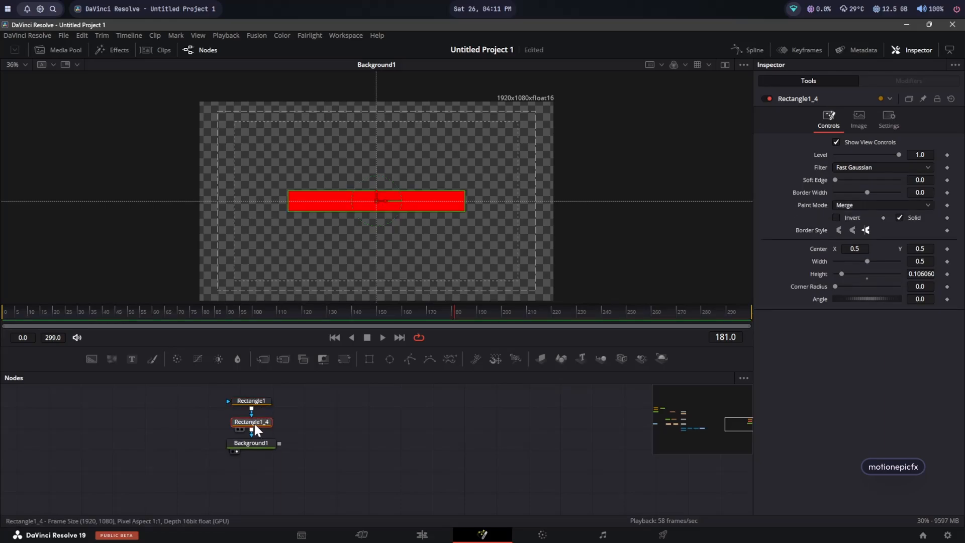
pyautogui.click(836, 217)
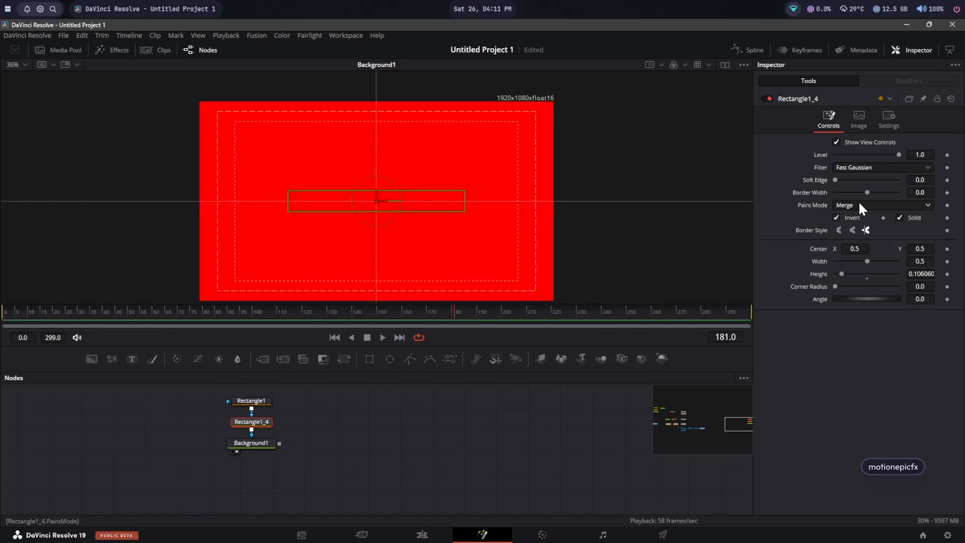
pyautogui.click(858, 203)
pyautogui.click(856, 240)
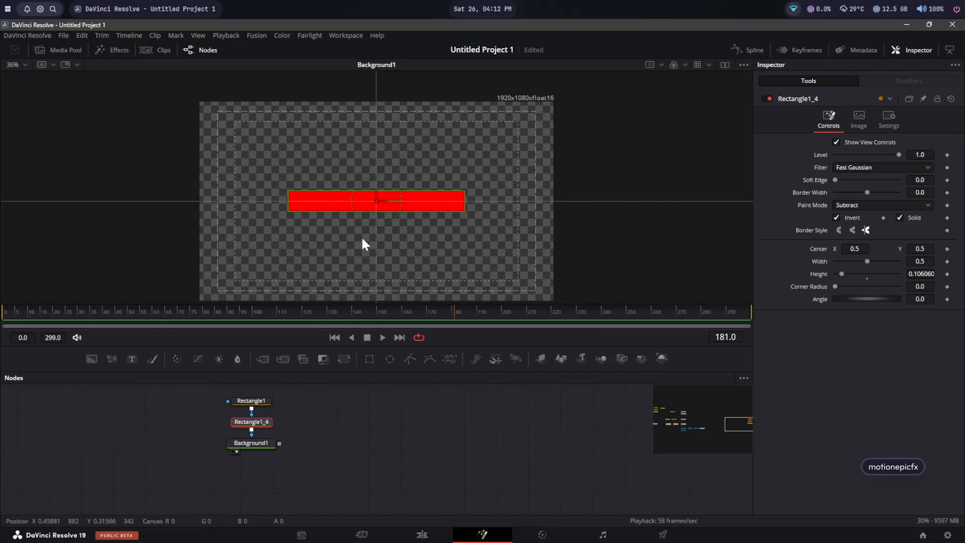
# Step: Move the duplicate rectangle off the frame's left edge and keyframe its Center at frame 0
pyautogui.moveTo(381, 202); pyautogui.dragTo(204, 227)
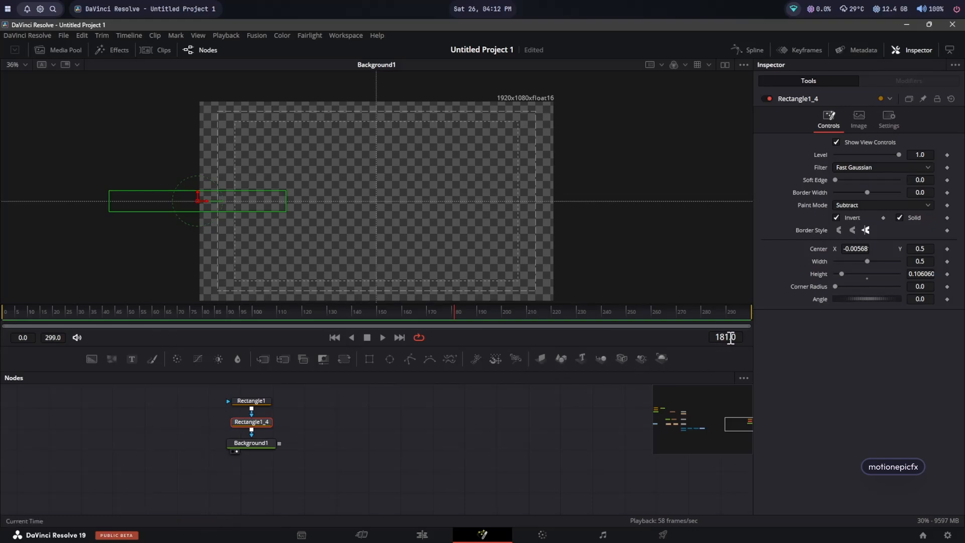
pyautogui.click(335, 339)
pyautogui.click(947, 249)
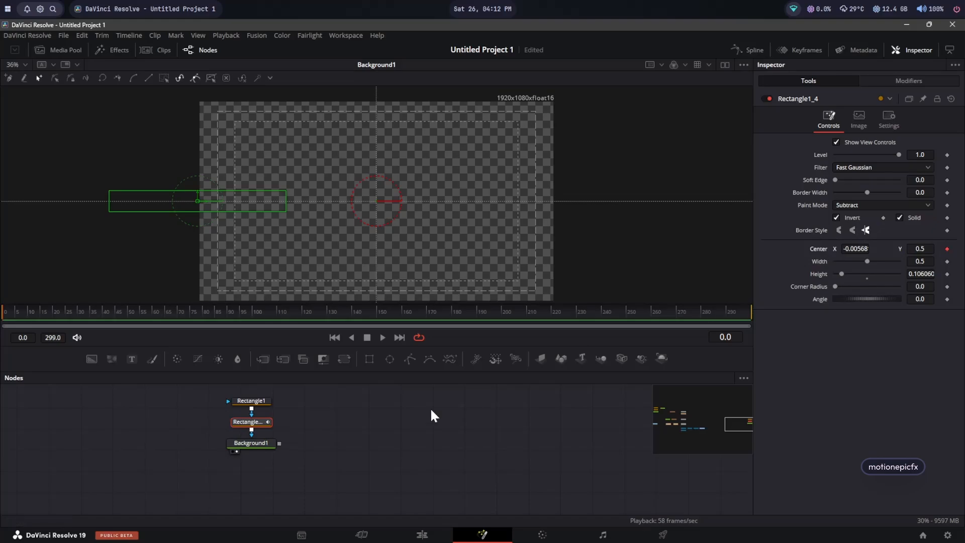
# Step: At frame 200, set the duplicate rectangle's Center X to 0.5
pyautogui.moveTo(456, 308); pyautogui.dragTo(502, 314)
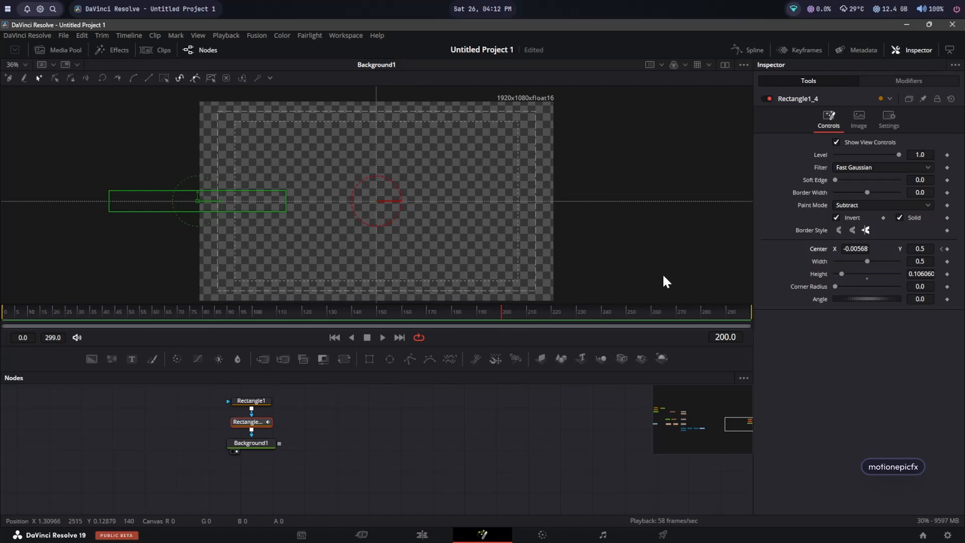
pyautogui.click(857, 249)
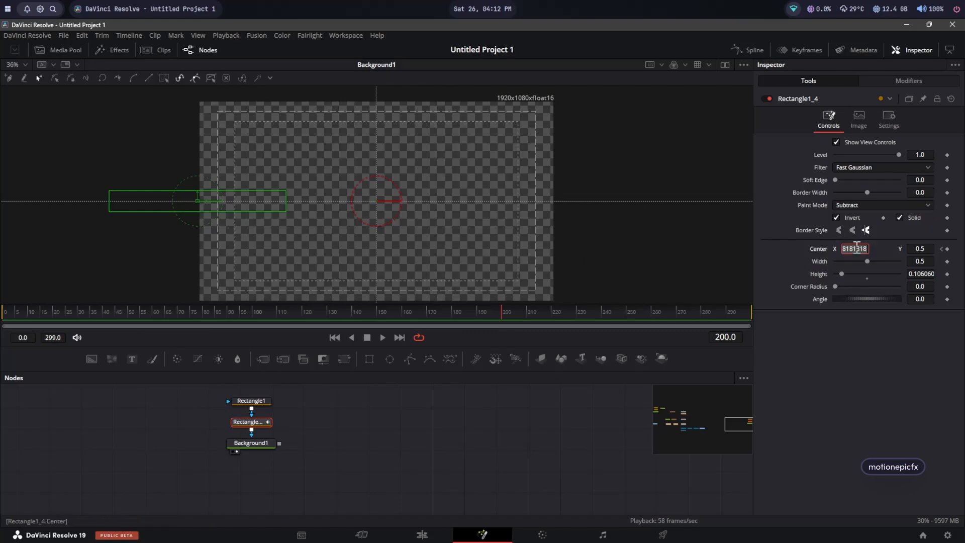
pyautogui.press('BackSpace')
pyautogui.write('0.5')
pyautogui.press('Tab')
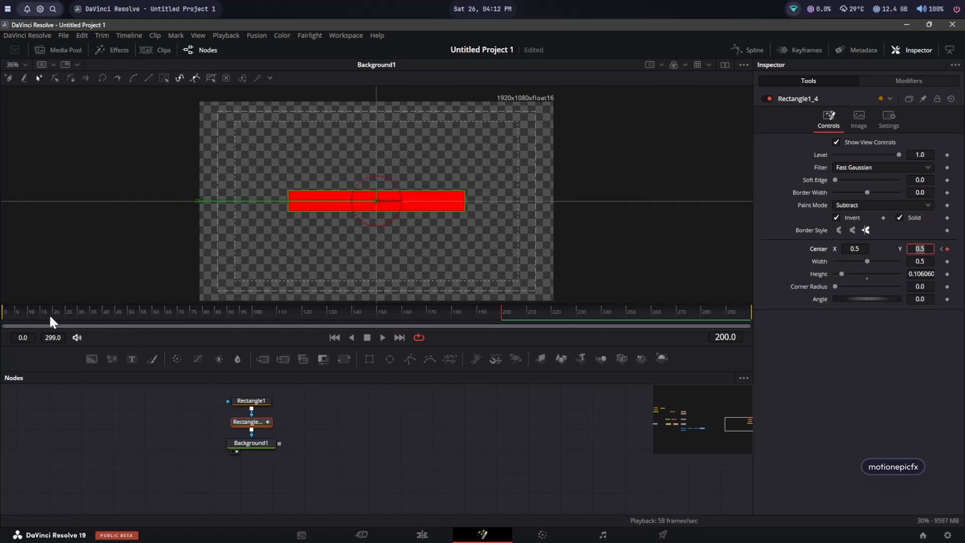
# Step: Set the duplicate rectangle's Corner Radius to 1.0 to round the bar's ends
pyautogui.moveTo(35, 314); pyautogui.dragTo(503, 308)
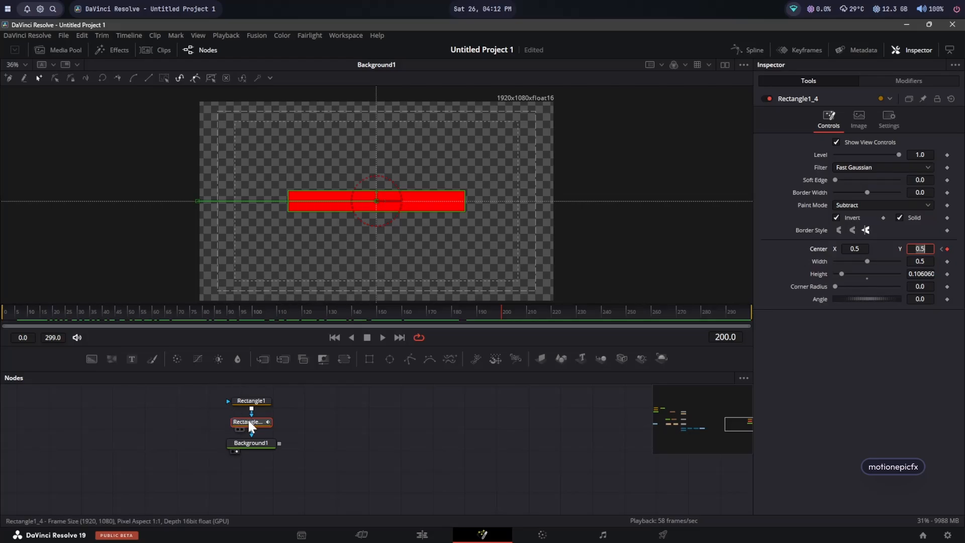
pyautogui.click(302, 425)
pyautogui.click(251, 423)
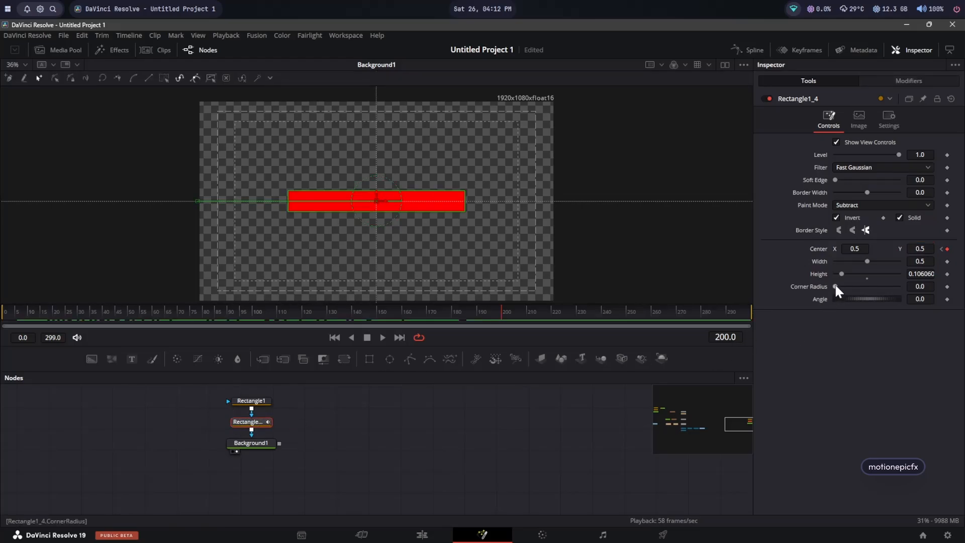
pyautogui.moveTo(835, 286); pyautogui.dragTo(942, 297)
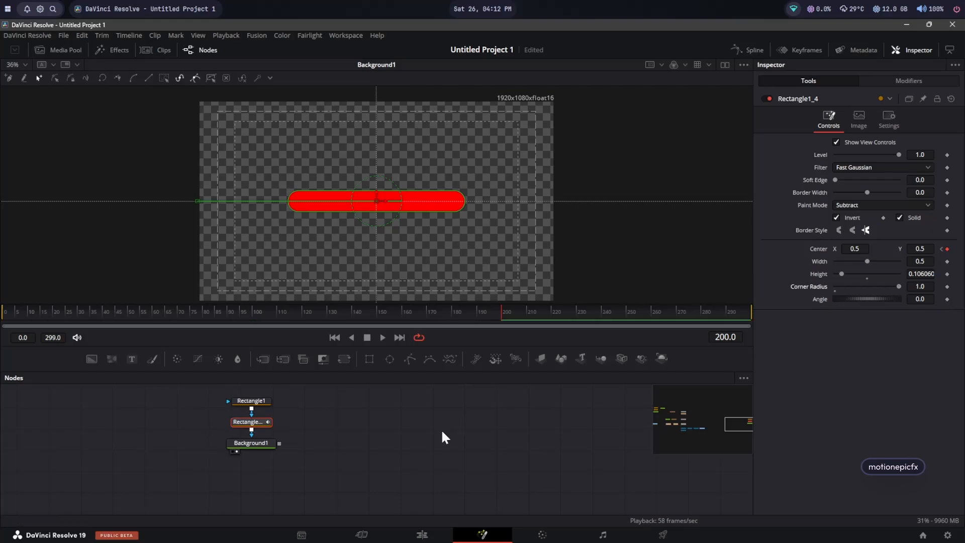
pyautogui.click(403, 437)
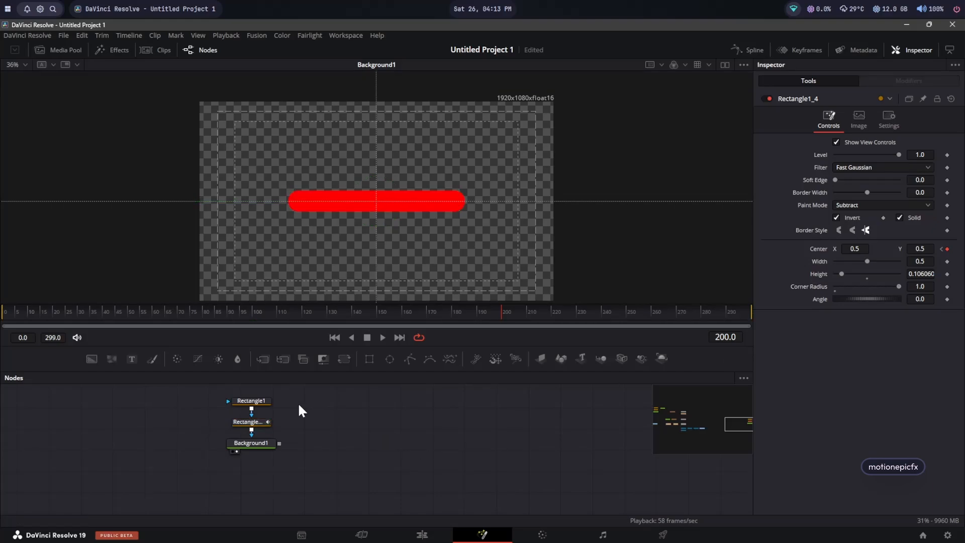
# Step: Add a Displace node after the Background node
pyautogui.click(261, 443)
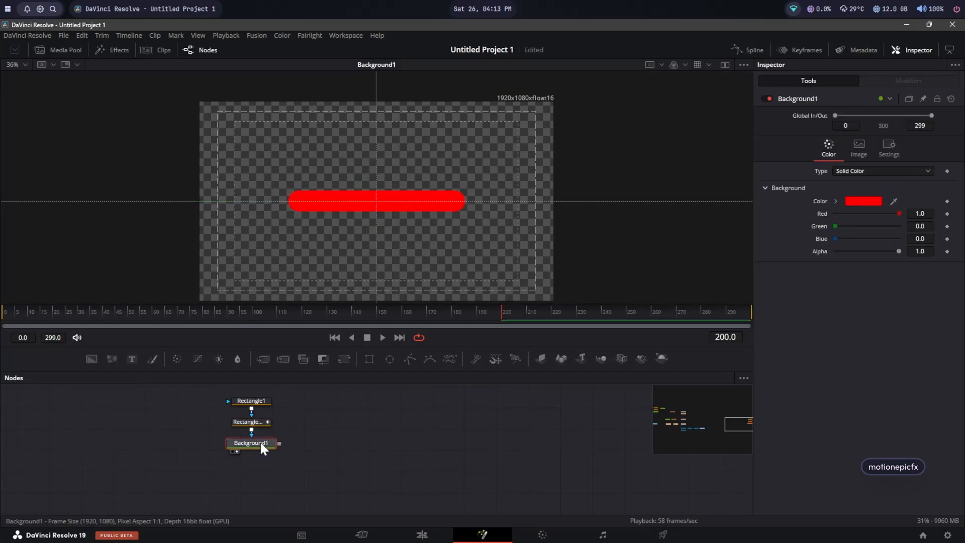
pyautogui.hotkey('shift', 'space')
pyautogui.write('displ')
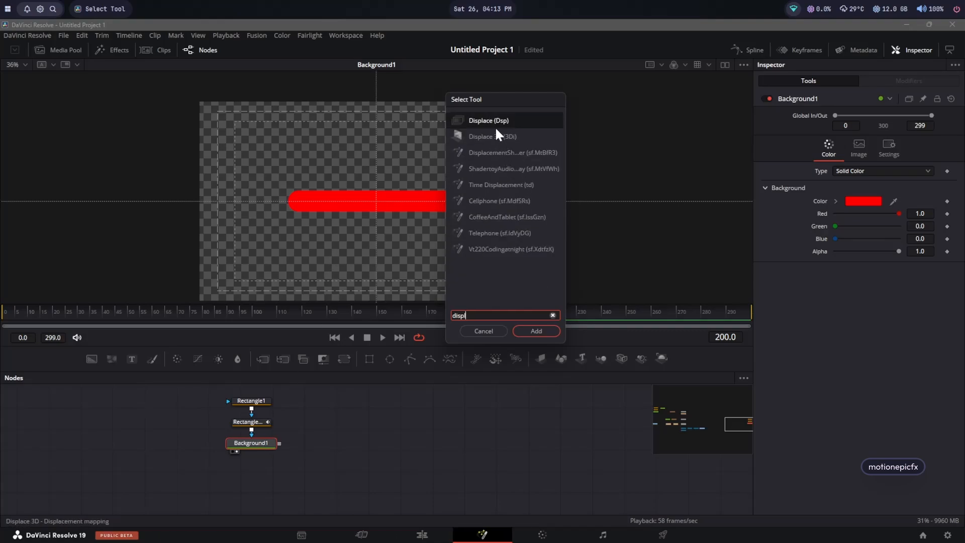
pyautogui.click(539, 327)
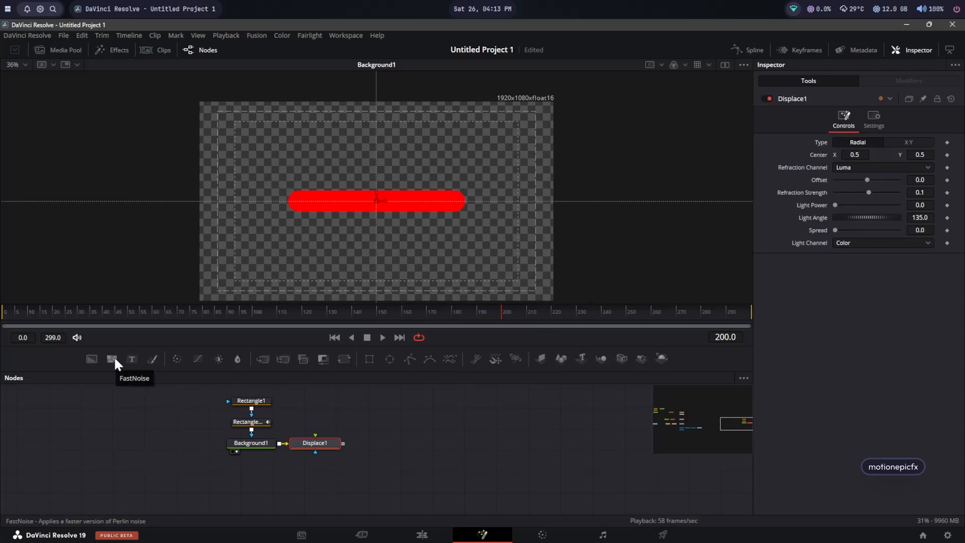
# Step: Add a FastNoise node connected to the Displace node's input
pyautogui.moveTo(113, 356); pyautogui.dragTo(315, 434)
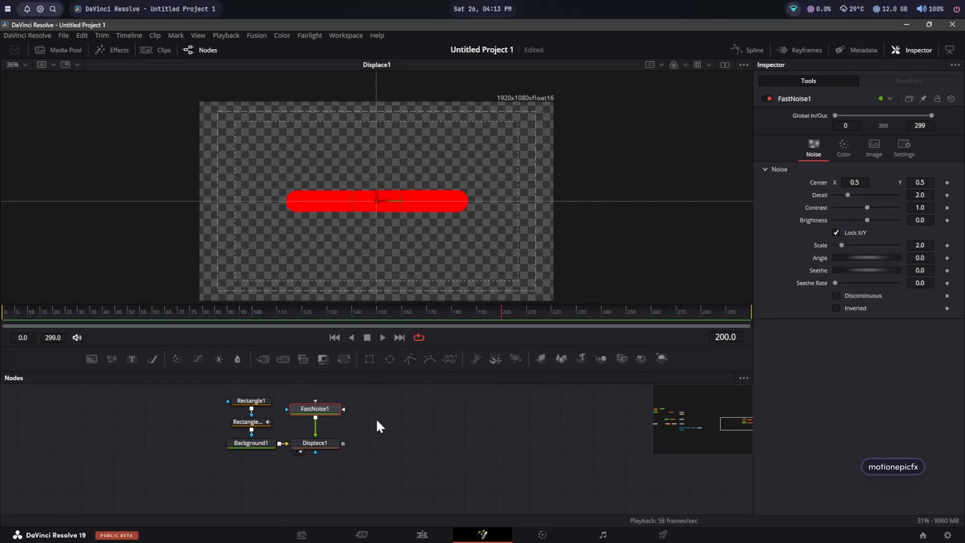
pyautogui.click(314, 440)
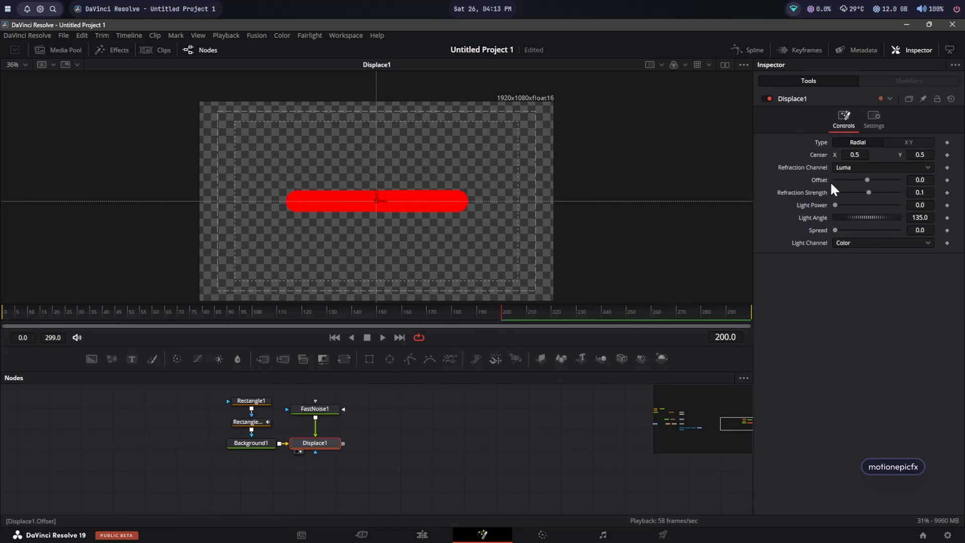
# Step: Switch the Displace type to XY and set Y Refraction to about 0.016, adjusting X refraction and offsets
pyautogui.click(898, 141)
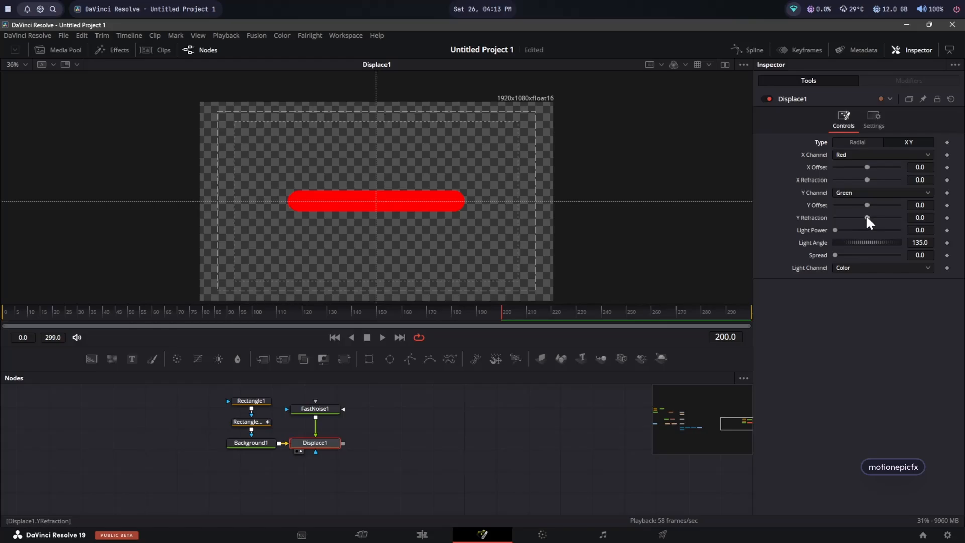
pyautogui.moveTo(867, 217); pyautogui.dragTo(872, 216)
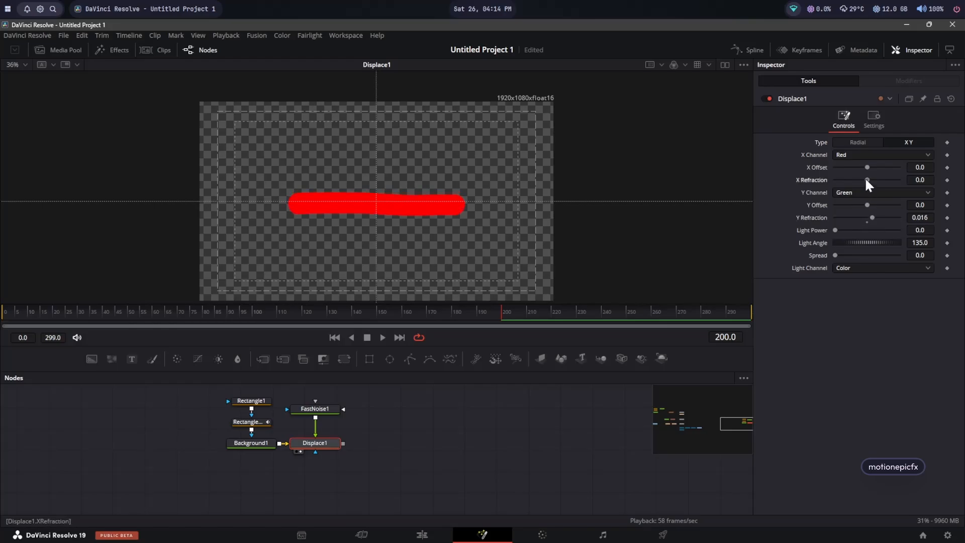
pyautogui.moveTo(866, 180); pyautogui.dragTo(860, 183)
pyautogui.moveTo(867, 204); pyautogui.dragTo(846, 209)
pyautogui.hotkey('ctrl', 'z')
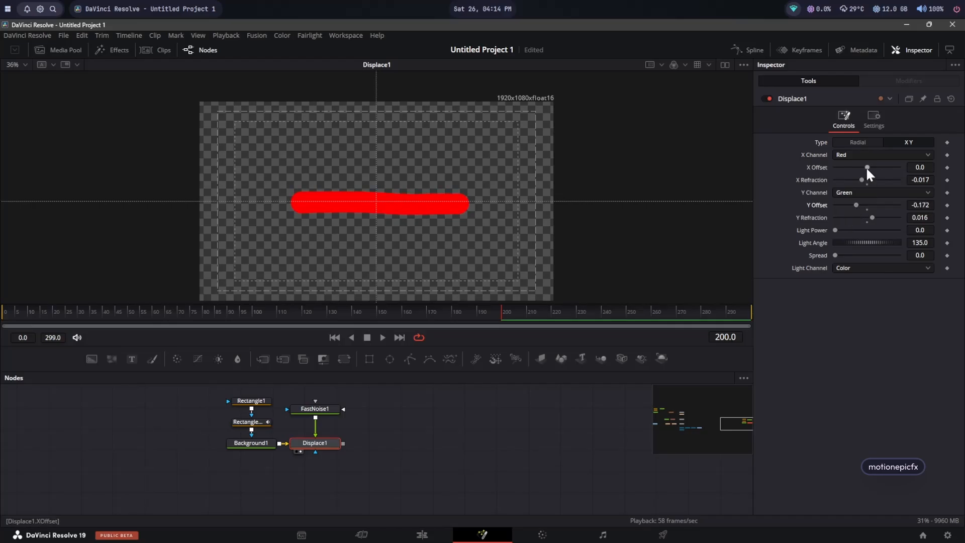
pyautogui.moveTo(868, 166); pyautogui.dragTo(845, 168)
# Step: In FastNoise, unlock X/Y and set Y Scale to 120 and X Scale to 1
pyautogui.click(329, 412)
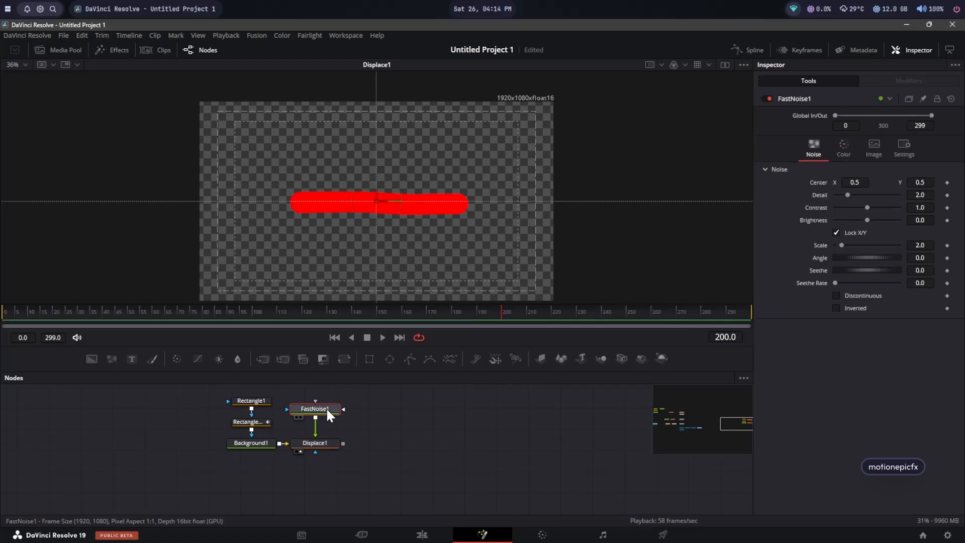
pyautogui.click(837, 233)
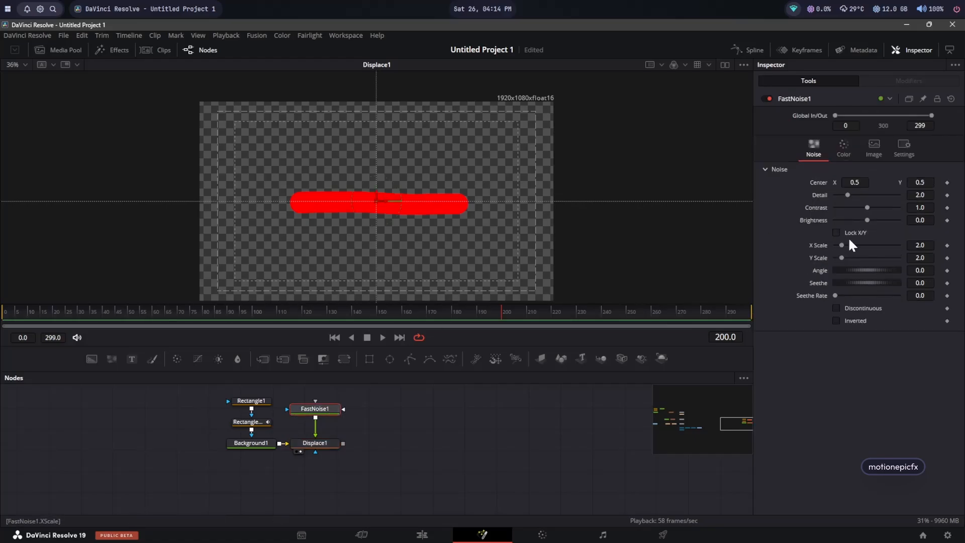
pyautogui.click(920, 258)
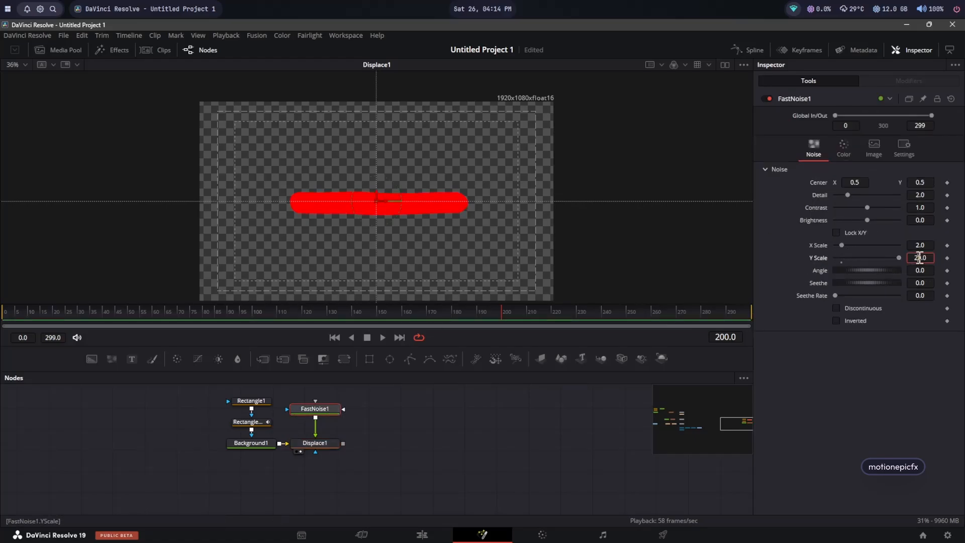
pyautogui.write('120')
pyautogui.click(920, 245)
pyautogui.press('BackSpace')
pyautogui.write('1')
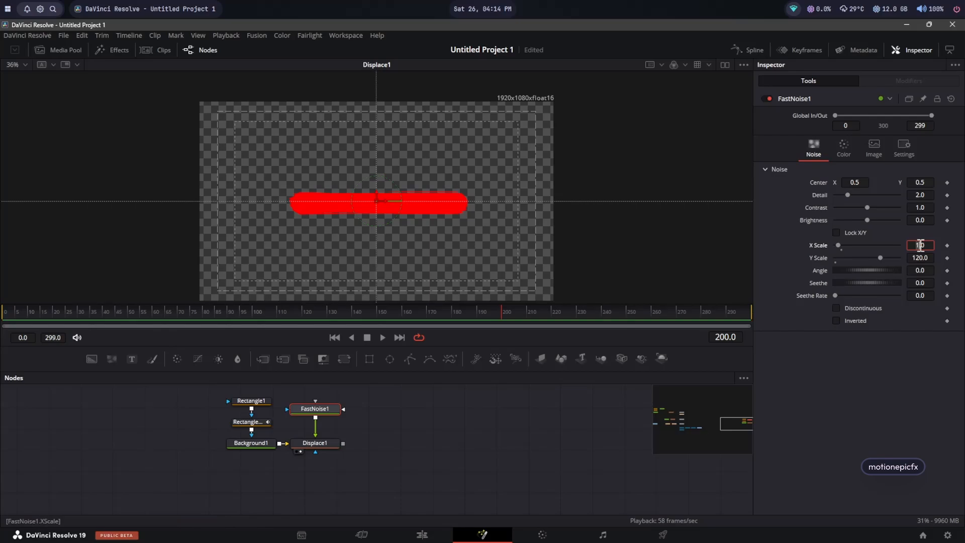
# Step: Set the noise Detail to 10 and Contrast to about 1.83, keeping Brightness at 0
pyautogui.moveTo(847, 196); pyautogui.dragTo(902, 224)
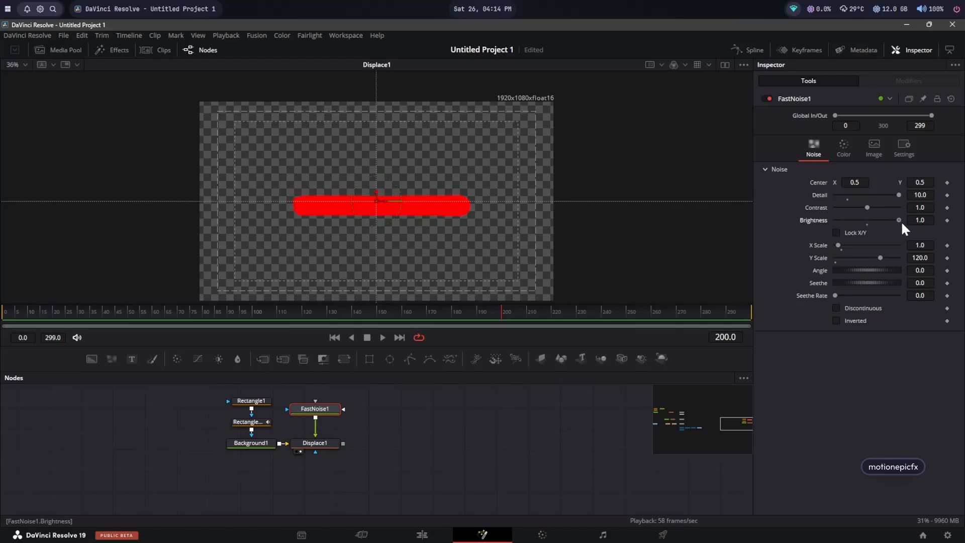
pyautogui.doubleClick(900, 221)
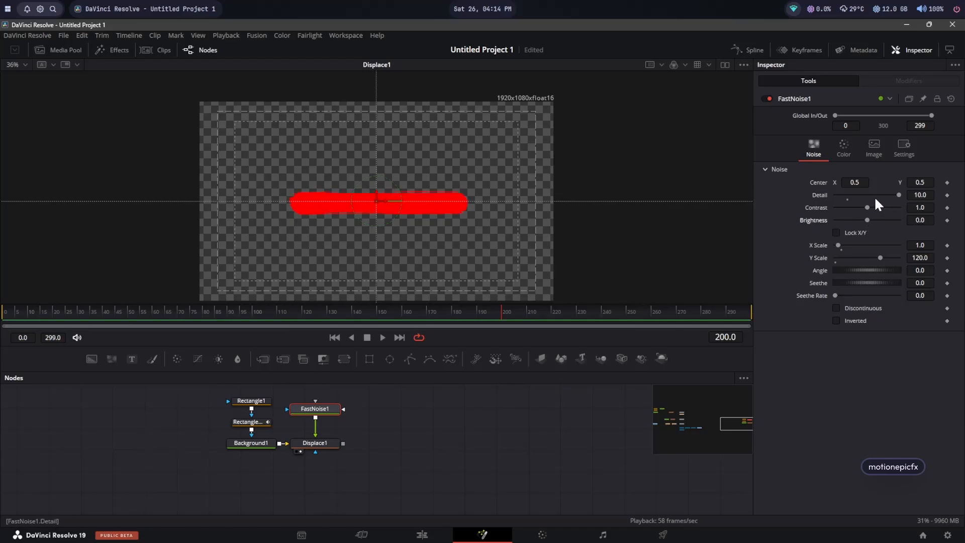
pyautogui.moveTo(868, 206)
pyautogui.mouseDown()
pyautogui.moveTo(842, 203)
pyautogui.moveTo(889, 208)
pyautogui.moveTo(835, 210)
pyautogui.moveTo(822, 221)
pyautogui.moveTo(891, 216)
pyautogui.moveTo(876, 210)
pyautogui.mouseUp()
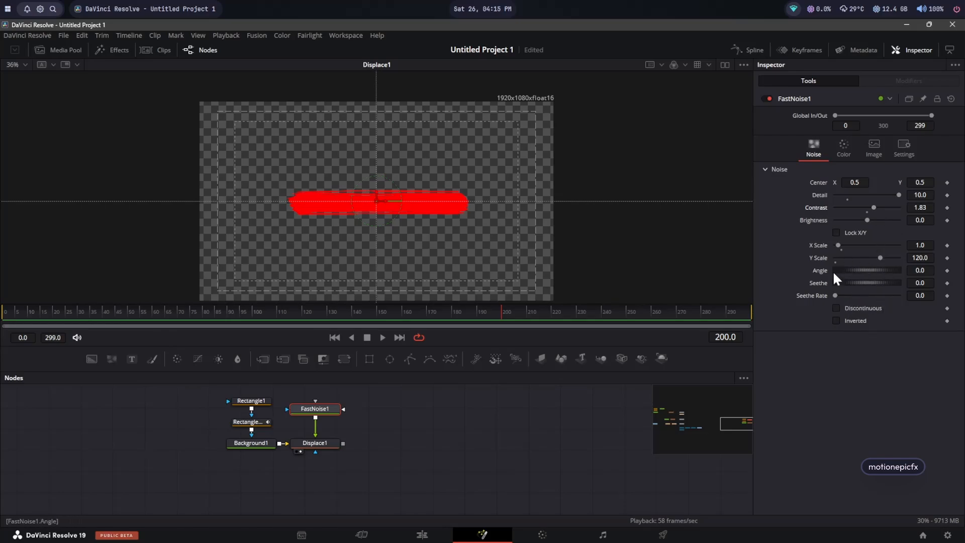
pyautogui.moveTo(861, 272)
pyautogui.mouseDown()
pyautogui.moveTo(893, 267)
pyautogui.moveTo(865, 271)
pyautogui.mouseUp()
pyautogui.doubleClick(821, 269)
pyautogui.moveTo(118, 311); pyautogui.dragTo(494, 299)
# Step: Turn off the checkerboard background in the viewer options
pyautogui.rightClick(495, 204)
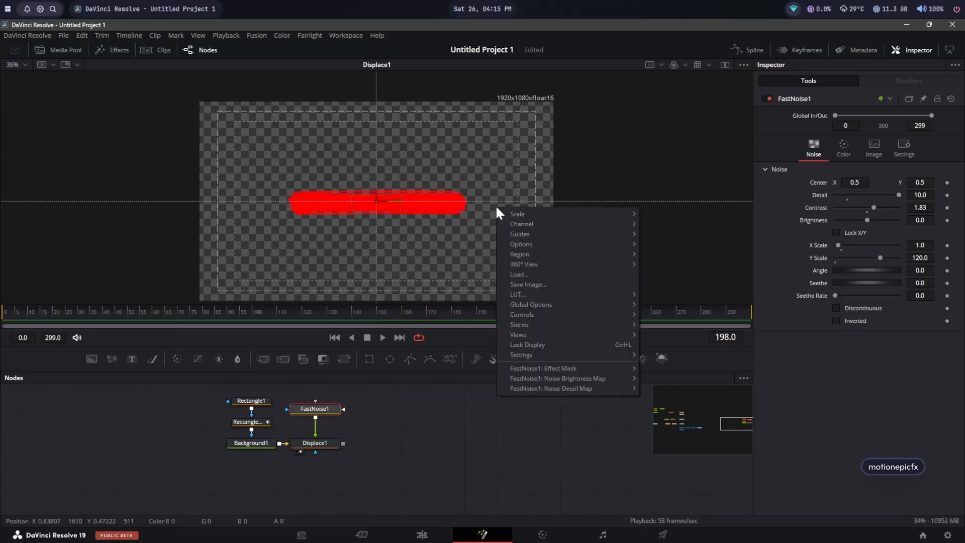
pyautogui.moveTo(622, 243)
pyautogui.click(654, 243)
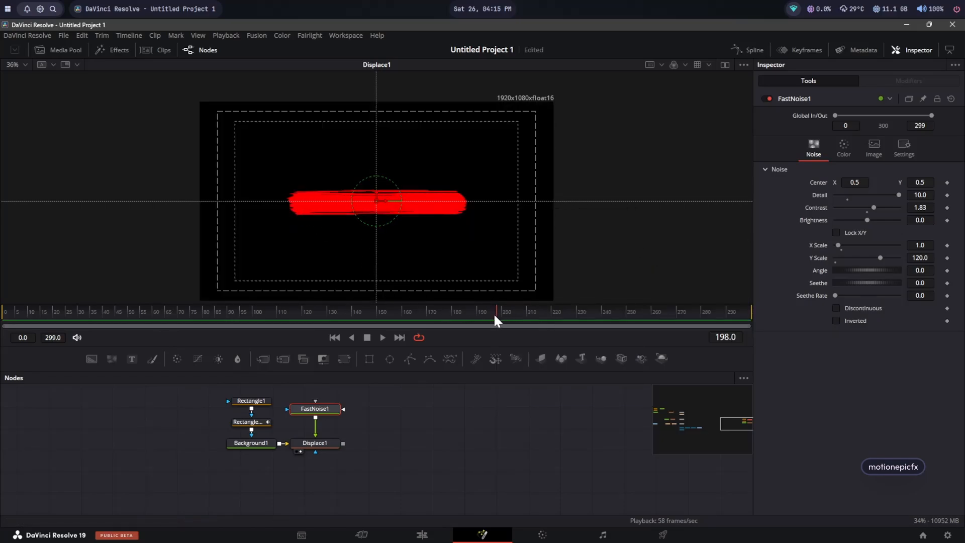
# Step: Set the original rectangle's Width to 0.535 and scrub through the animation
pyautogui.moveTo(493, 313)
pyautogui.mouseDown()
pyautogui.moveTo(463, 313)
pyautogui.moveTo(505, 312)
pyautogui.moveTo(471, 318)
pyautogui.moveTo(500, 321)
pyautogui.mouseUp()
pyautogui.click(254, 398)
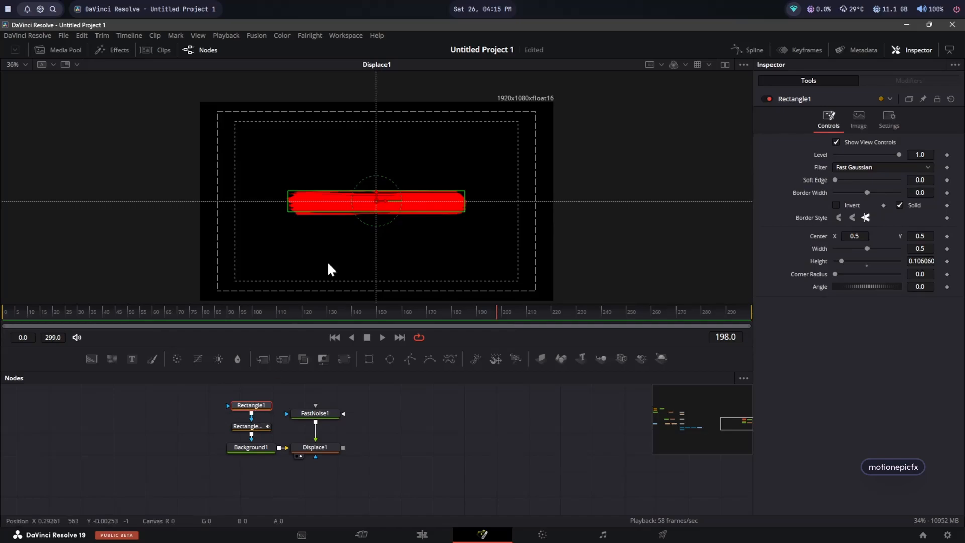
pyautogui.moveTo(868, 246); pyautogui.dragTo(870, 246)
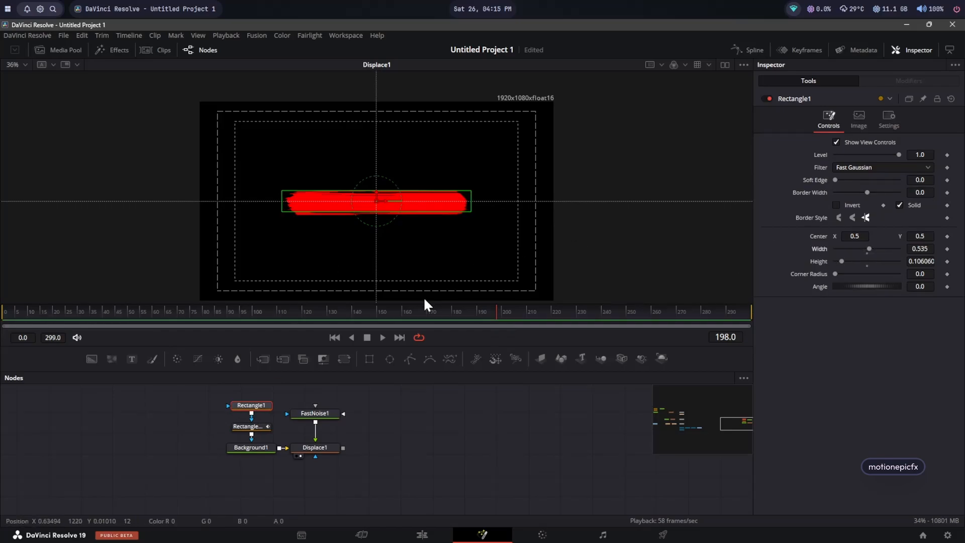
pyautogui.moveTo(419, 310); pyautogui.dragTo(497, 306)
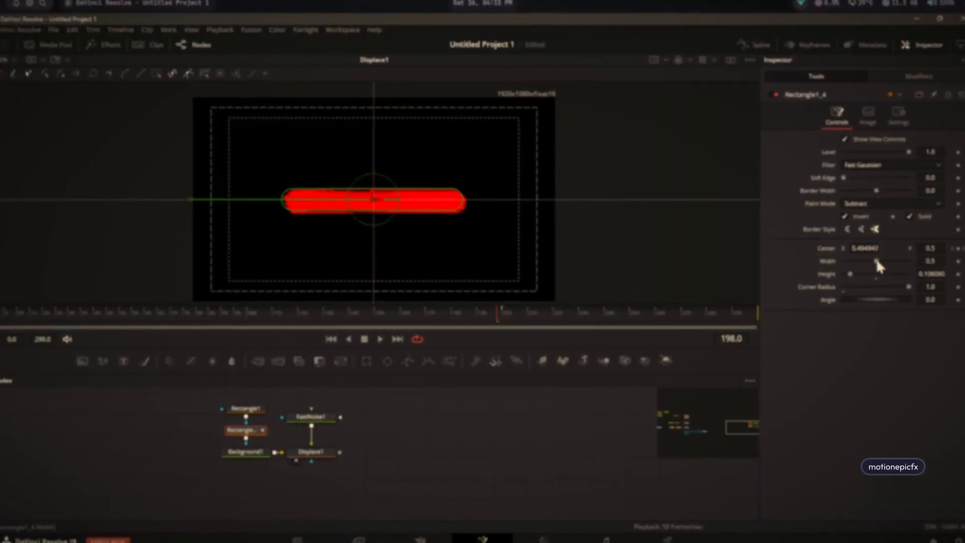
pyautogui.moveTo(515, 302); pyautogui.dragTo(502, 316)
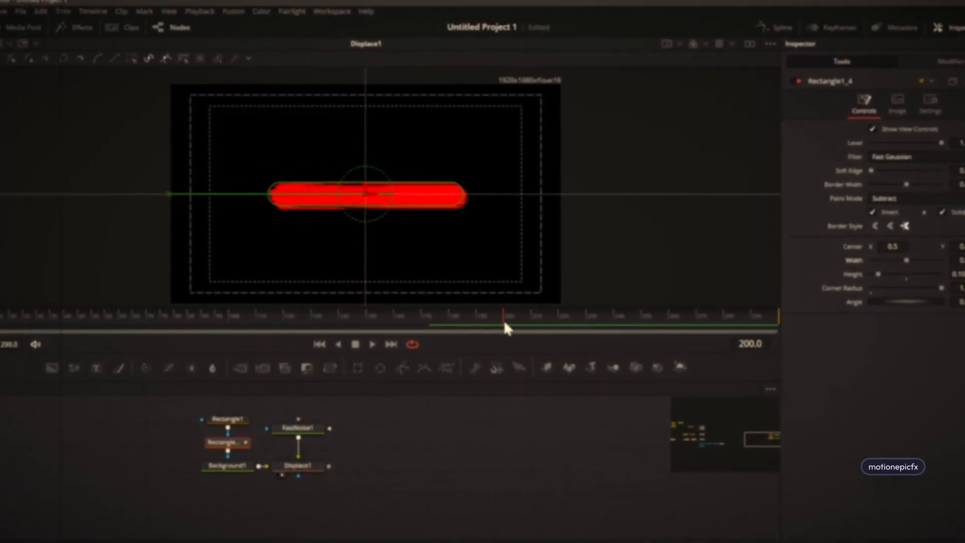
pyautogui.moveTo(889, 248); pyautogui.dragTo(884, 249)
pyautogui.hotkey('ctrl', 'z')
pyautogui.moveTo(924, 181); pyautogui.dragTo(921, 181)
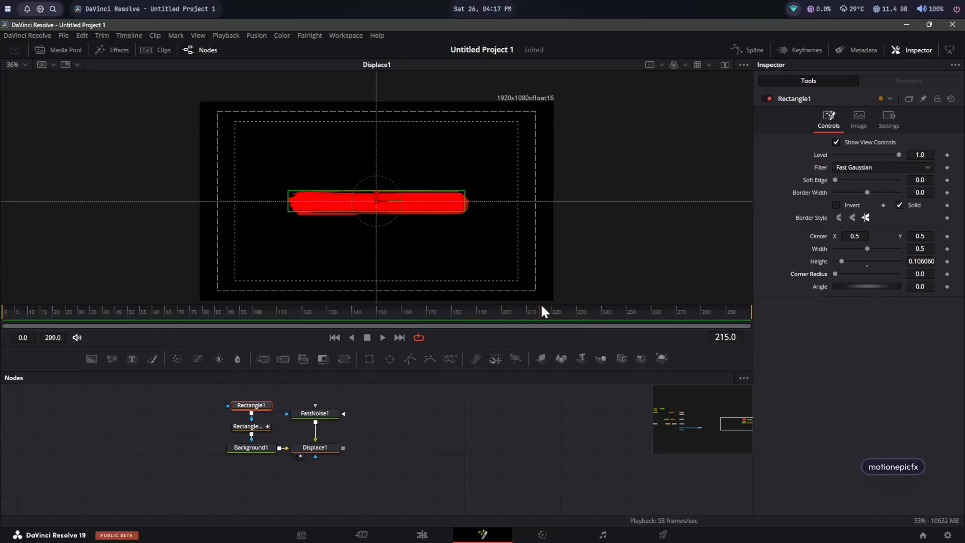
pyautogui.moveTo(542, 309); pyautogui.dragTo(519, 321)
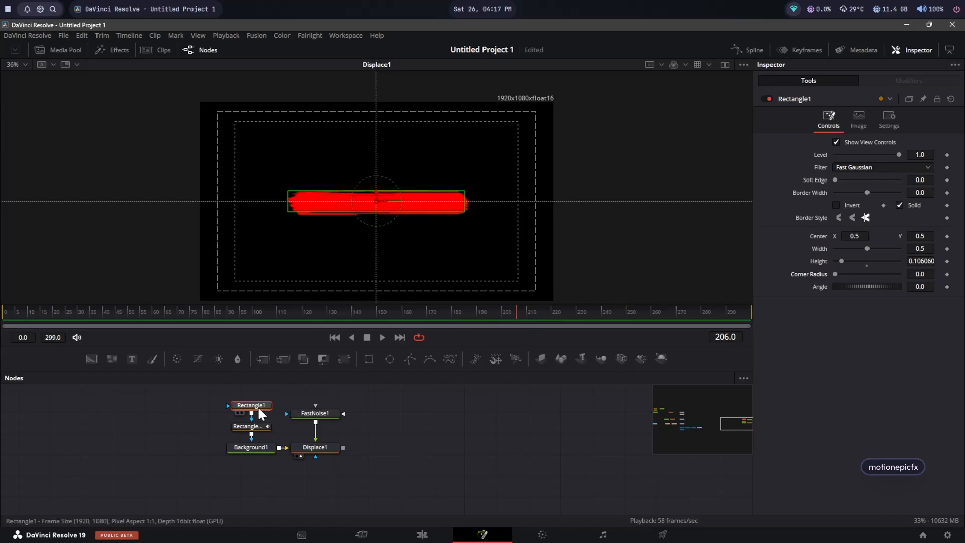
# Step: Raise the original rectangle's Corner Radius to round the bar's ends, scrubbing the timeline to check
pyautogui.click(252, 426)
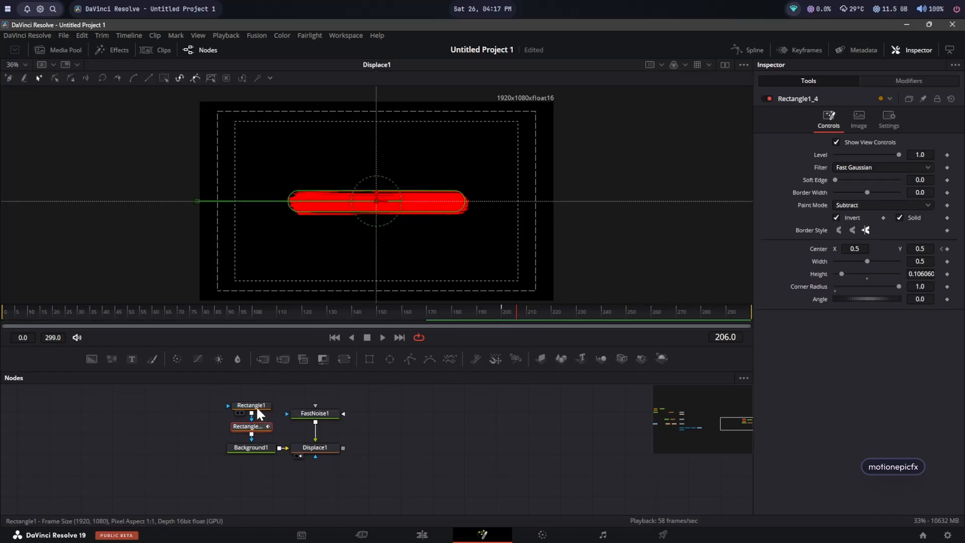
pyautogui.click(254, 406)
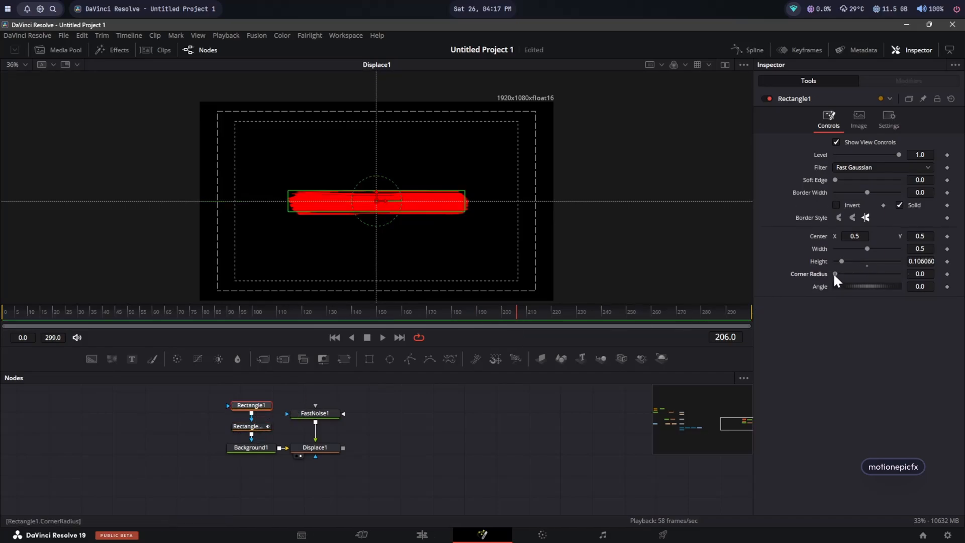
pyautogui.moveTo(834, 275); pyautogui.dragTo(917, 269)
pyautogui.moveTo(471, 312); pyautogui.dragTo(518, 308)
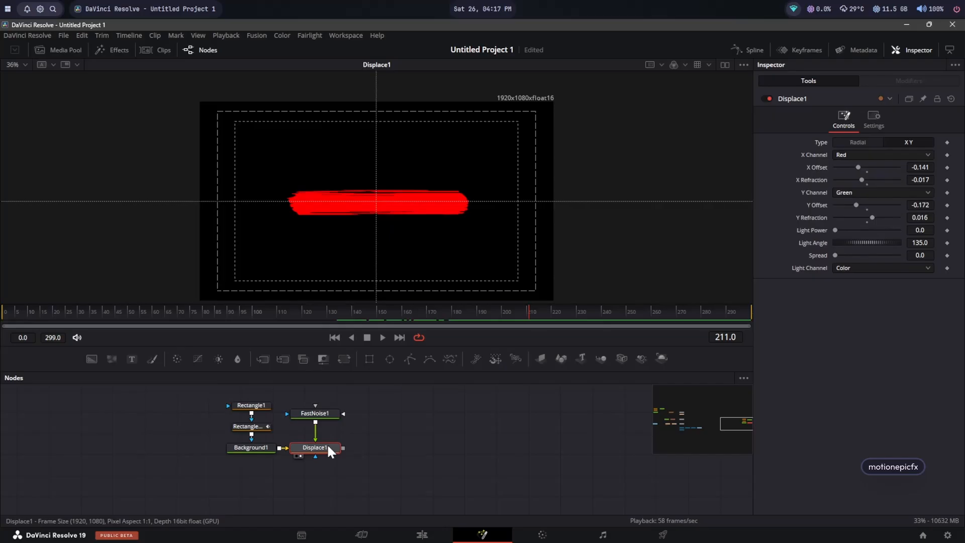
# Step: Add a Waviness node after the Displace node by searching the tool list for waviness
pyautogui.hotkey('shift', 'space')
pyautogui.write('wa')
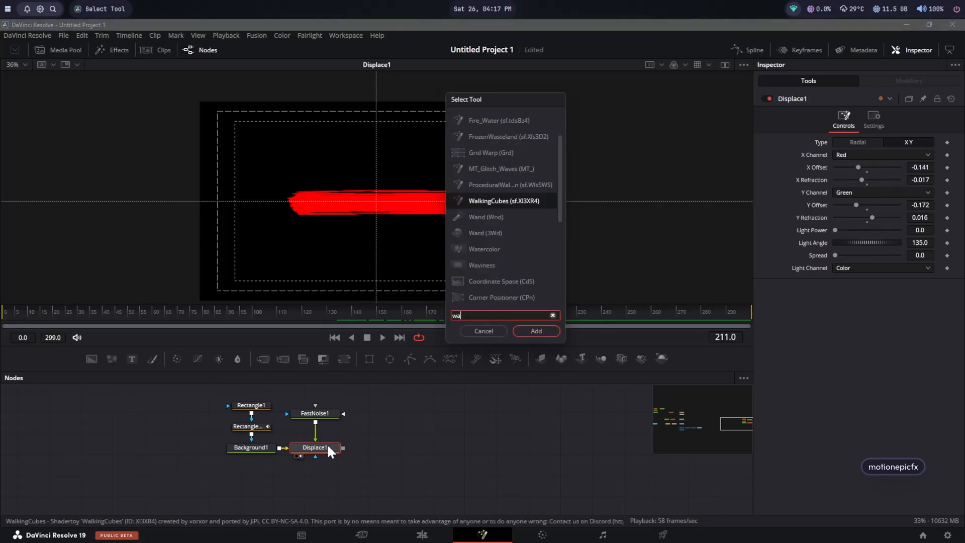
pyautogui.write('vi')
pyautogui.press('Return')
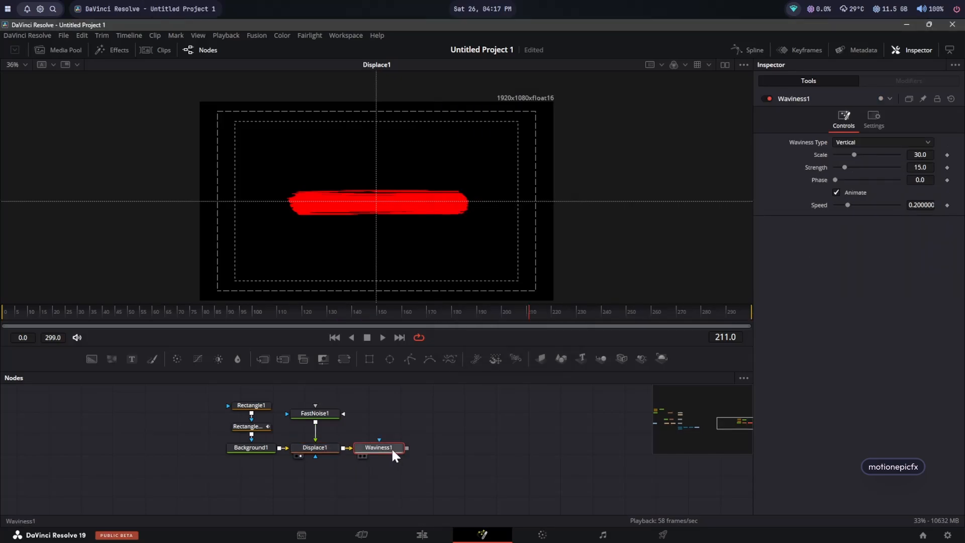
# Step: View the Waviness node, set Waviness Type to Horizontal, Scale to about 22.8 and Strength to about 3.1
pyautogui.press('1')
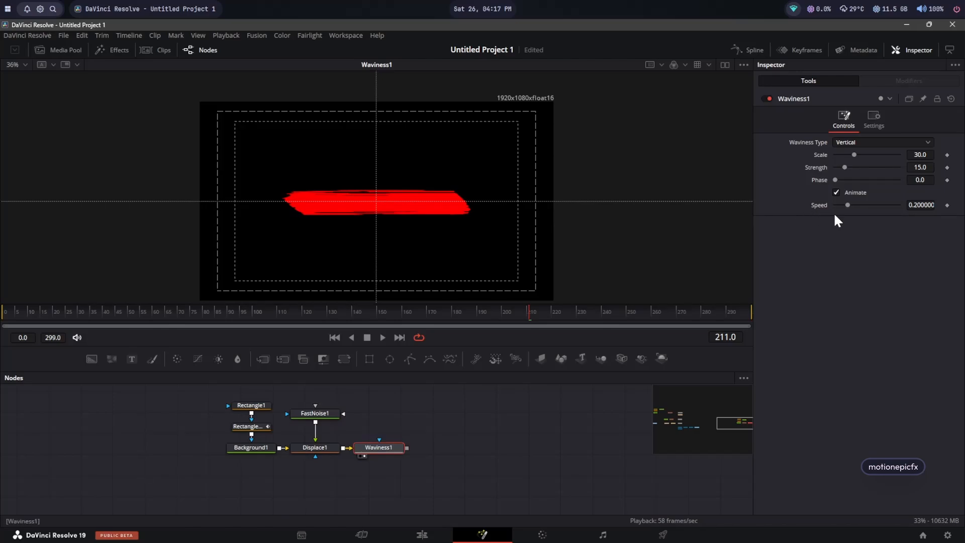
pyautogui.moveTo(855, 154); pyautogui.dragTo(858, 156)
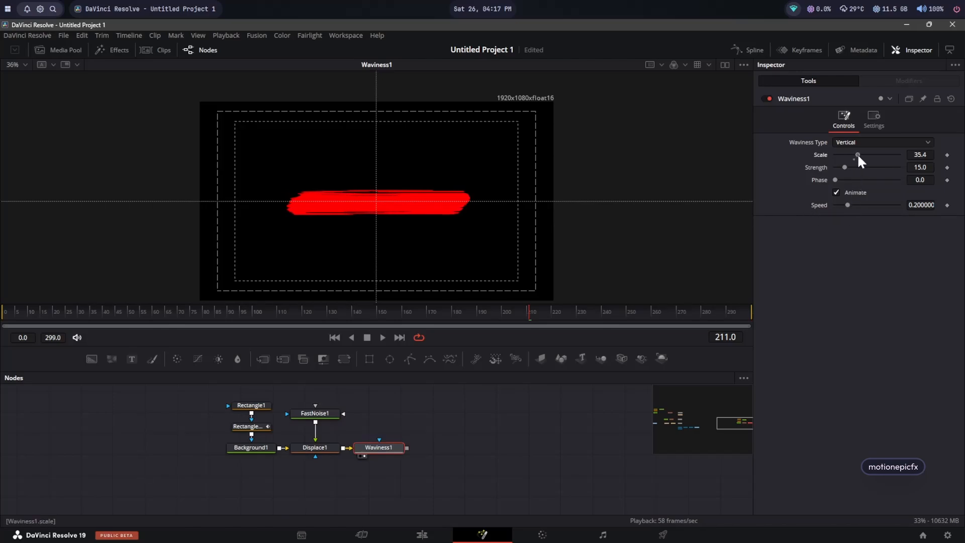
pyautogui.doubleClick(819, 156)
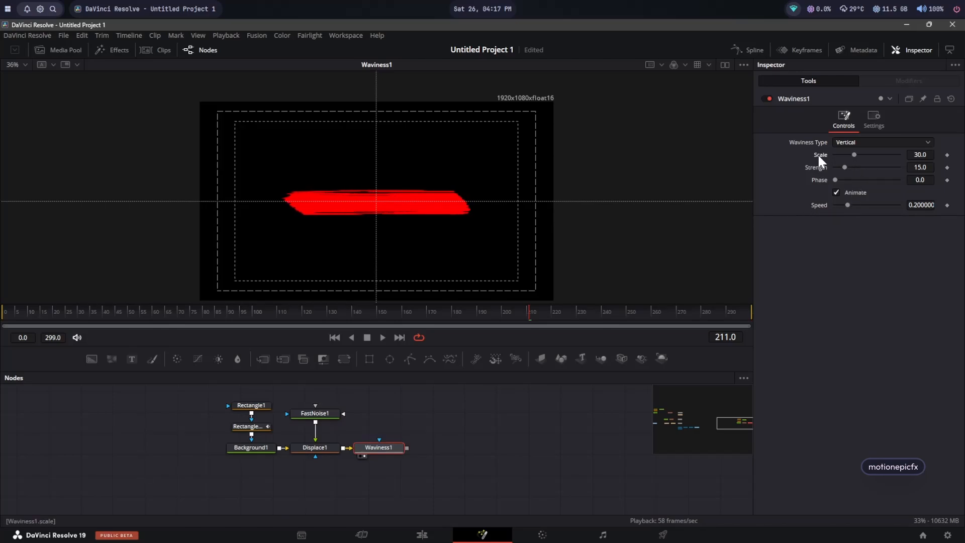
pyautogui.click(857, 142)
pyautogui.click(852, 164)
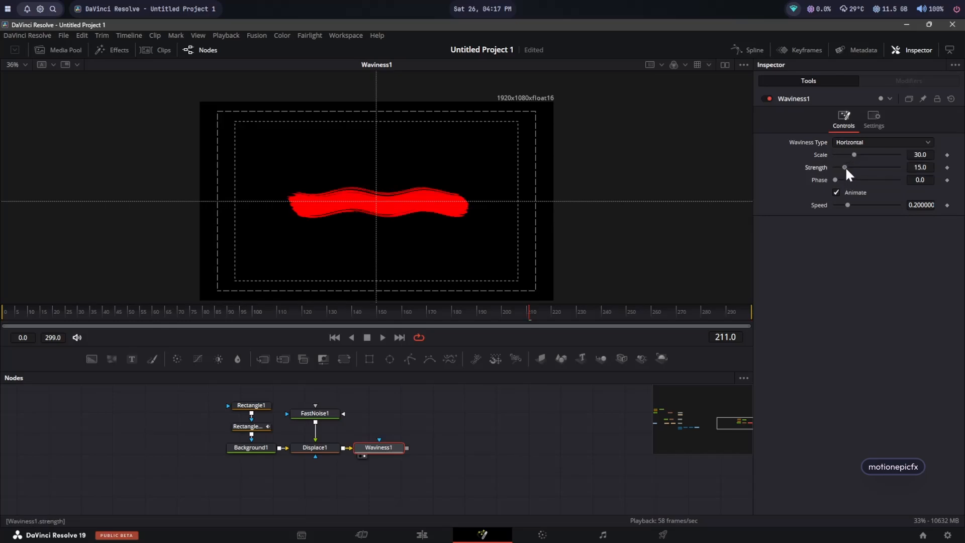
pyautogui.moveTo(846, 167)
pyautogui.mouseDown()
pyautogui.moveTo(835, 167)
pyautogui.moveTo(849, 154)
pyautogui.mouseUp()
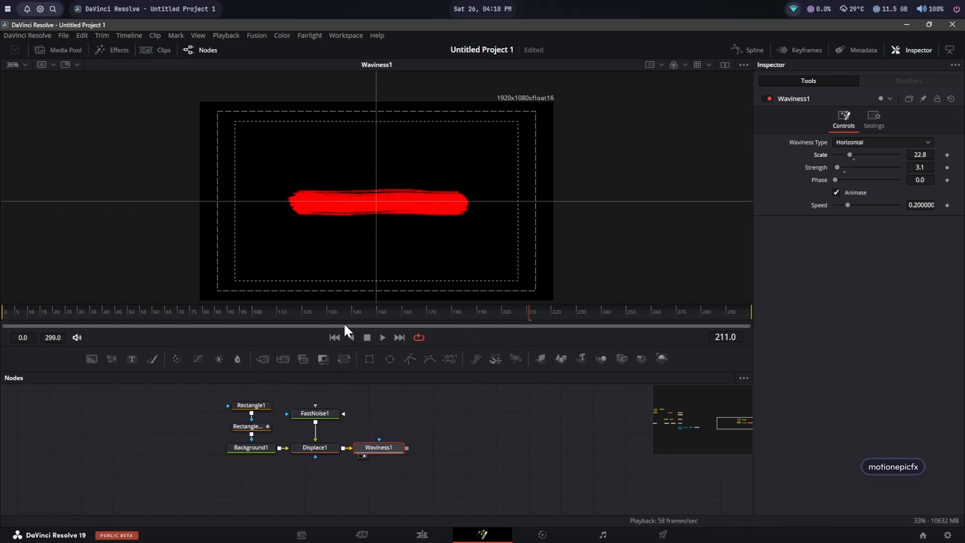
# Step: Turn off the Waviness Animate option and play back the animation from the start
pyautogui.click(335, 338)
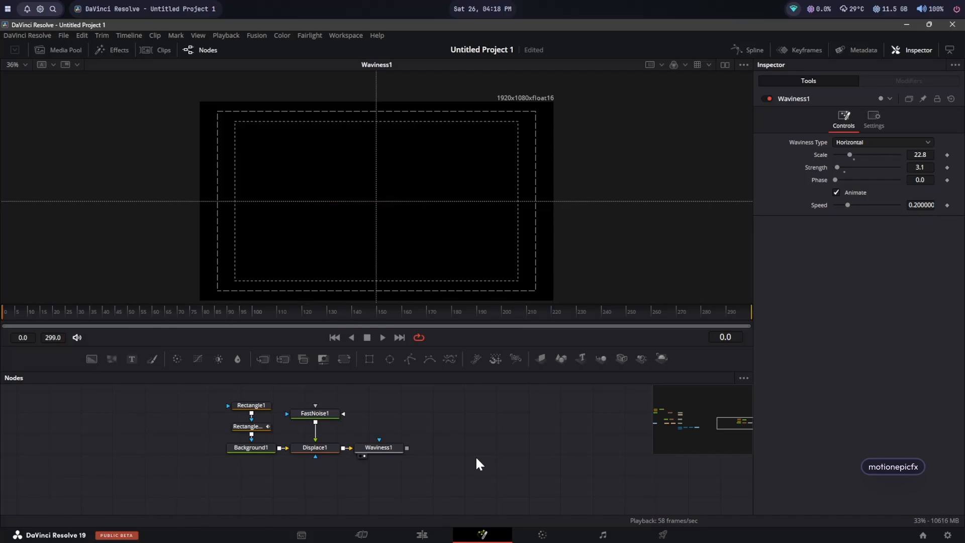
pyautogui.press('space')
pyautogui.press('space')
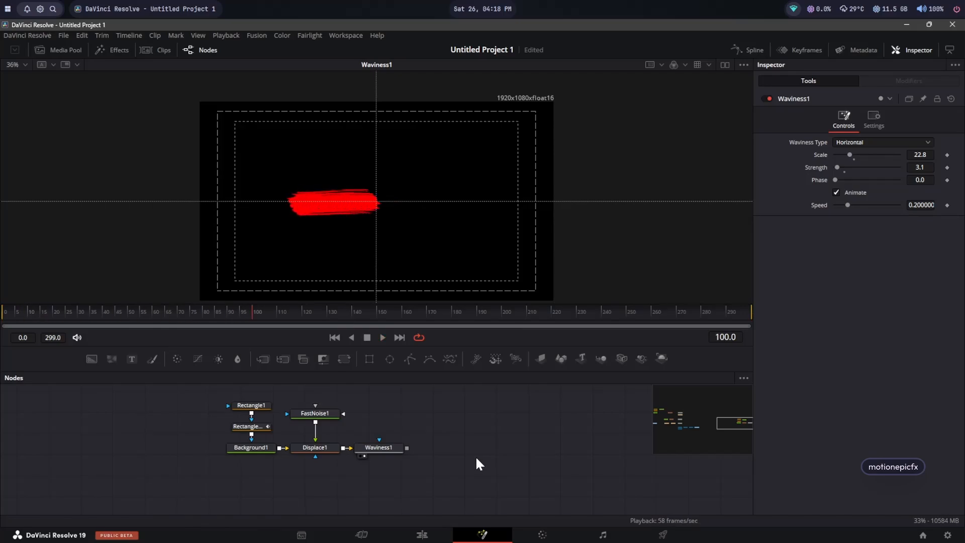
pyautogui.click(836, 192)
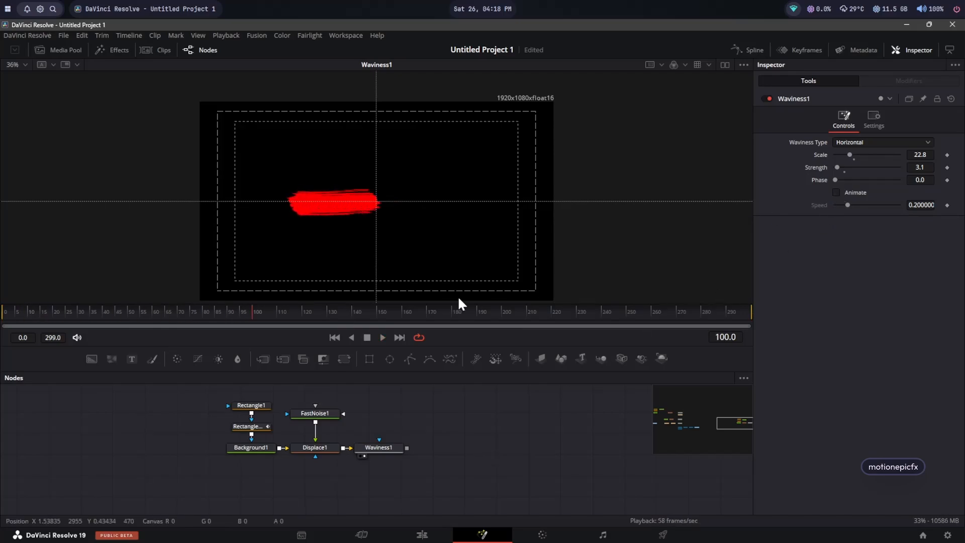
pyautogui.click(383, 337)
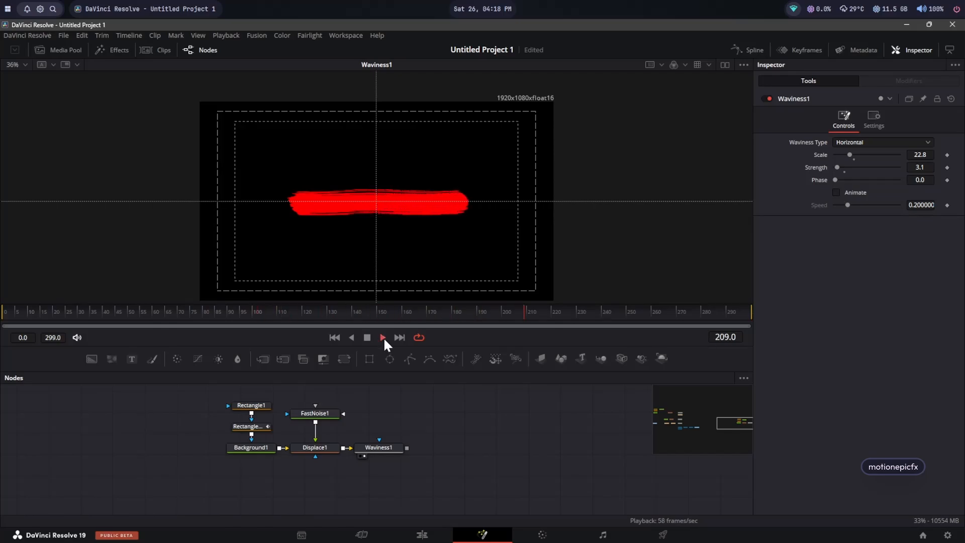
pyautogui.click(334, 337)
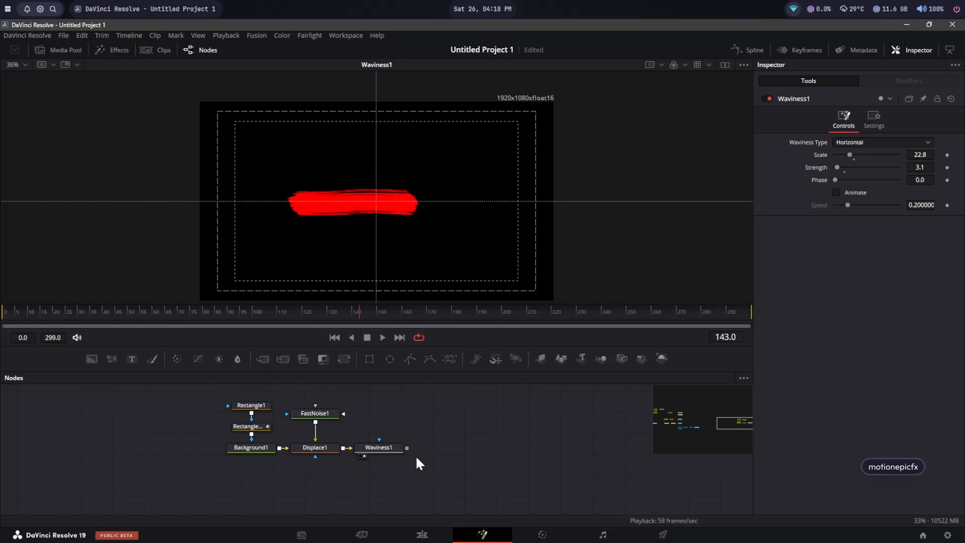
# Step: Add a Text node merged onto the Waviness output, paste REVEAL as its text, and view the Merge
pyautogui.moveTo(132, 359); pyautogui.dragTo(406, 447)
pyautogui.click(311, 484)
pyautogui.click(784, 215)
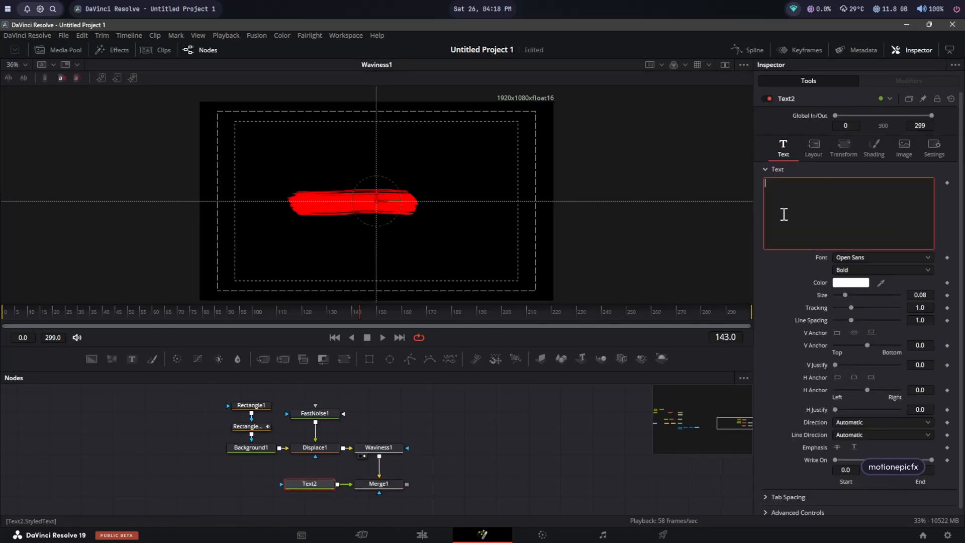
pyautogui.write('REVEAL')
pyautogui.moveTo(388, 481); pyautogui.dragTo(412, 190)
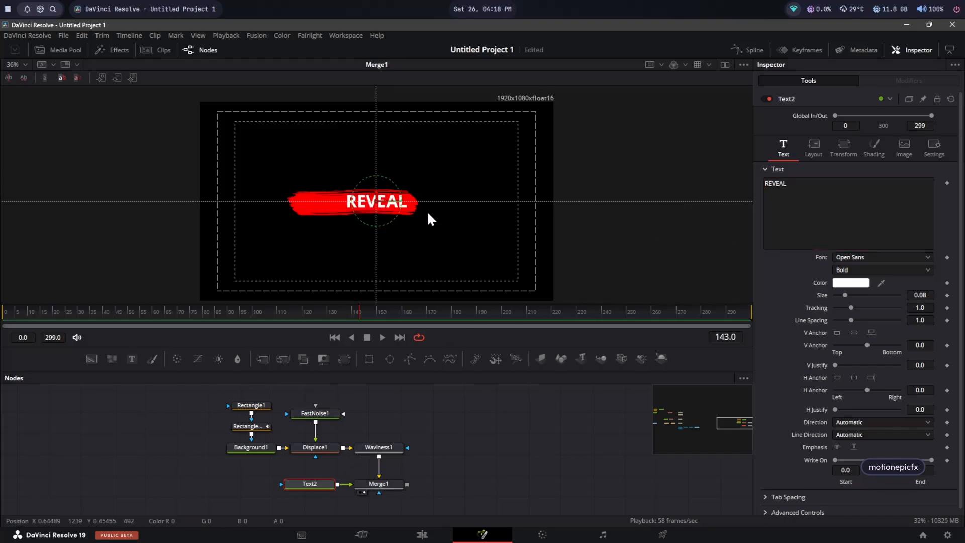
# Step: Set the Merge node's Operator to Atop so the text shows only over the red bar
pyautogui.click(390, 485)
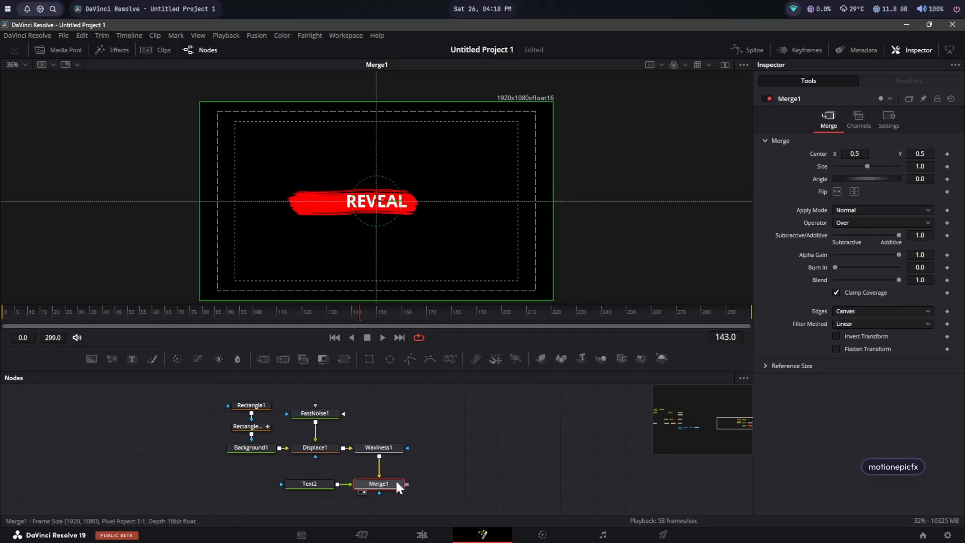
pyautogui.click(856, 221)
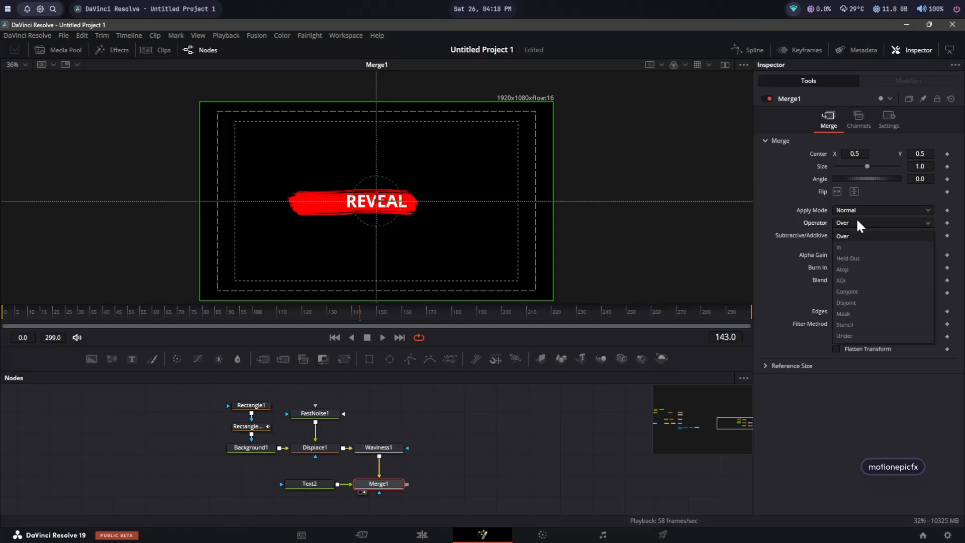
pyautogui.click(849, 270)
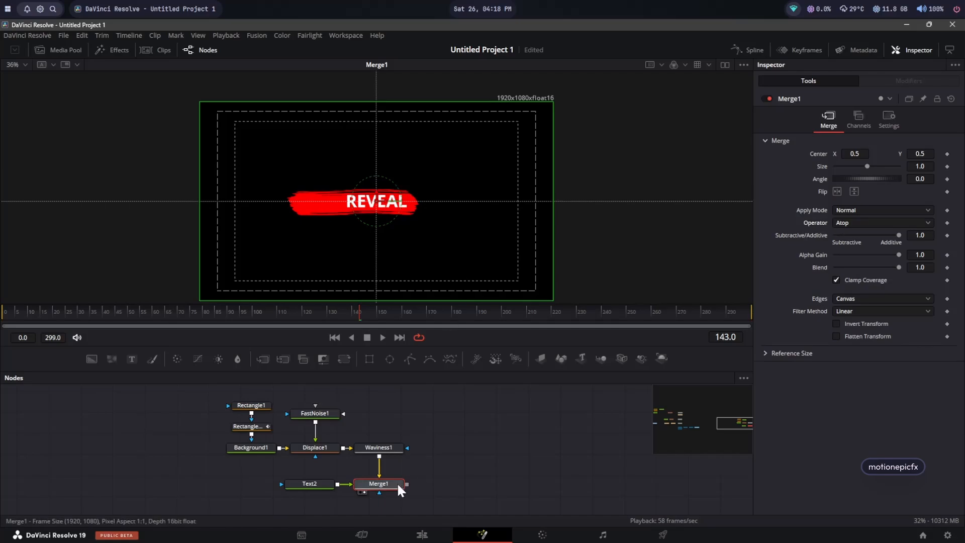
# Step: Scrub the timeline, save the project, and play the reveal from the first frame
pyautogui.moveTo(228, 310)
pyautogui.mouseDown()
pyautogui.moveTo(89, 308)
pyautogui.moveTo(497, 314)
pyautogui.mouseUp()
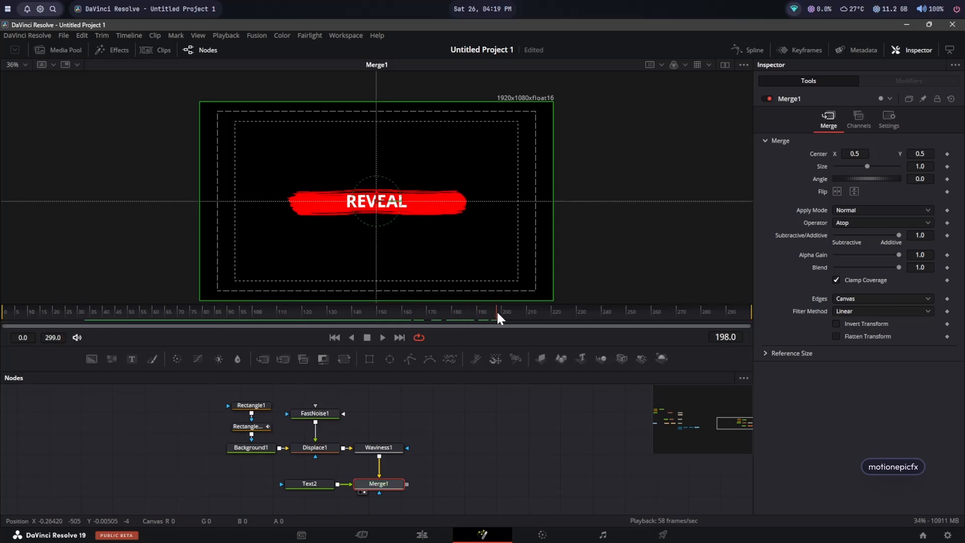
pyautogui.hotkey('ctrl', 's')
pyautogui.click(333, 338)
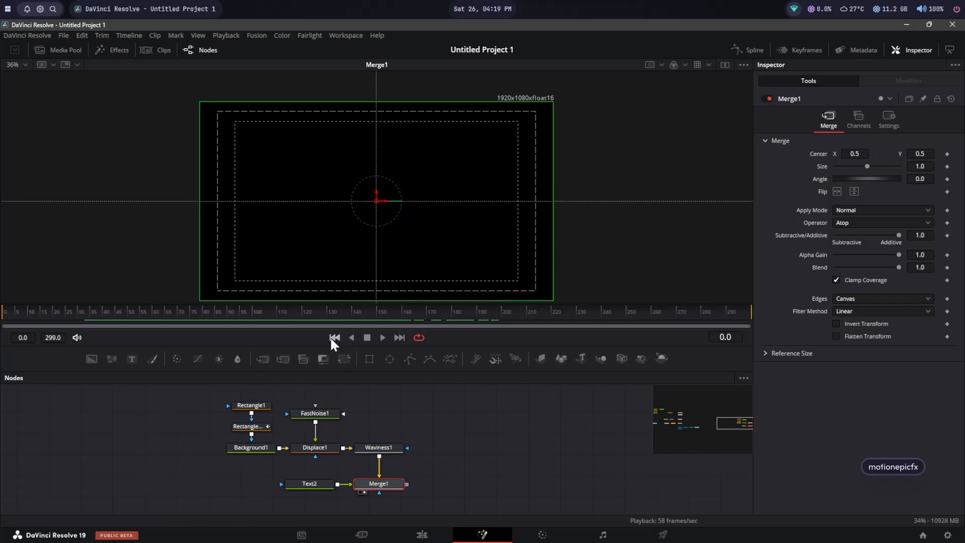
pyautogui.press('space')
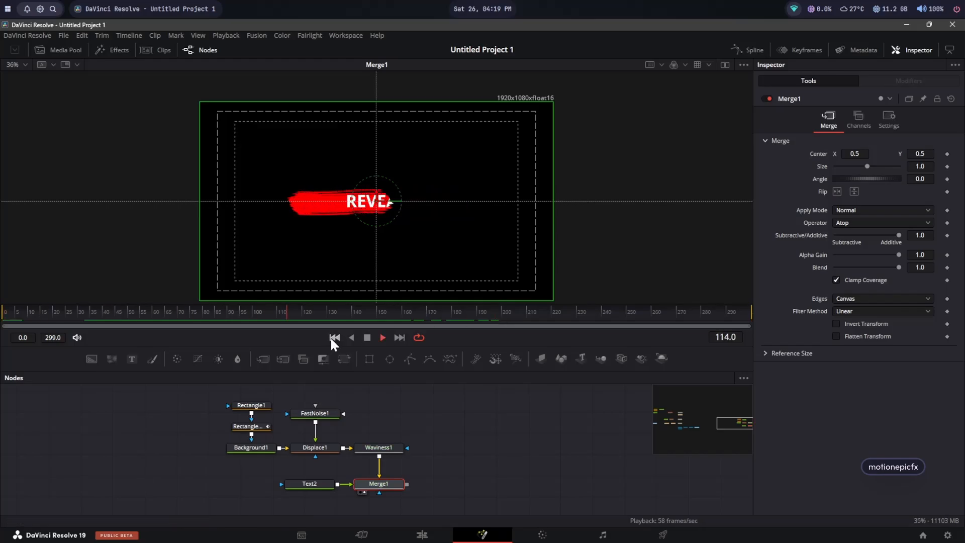